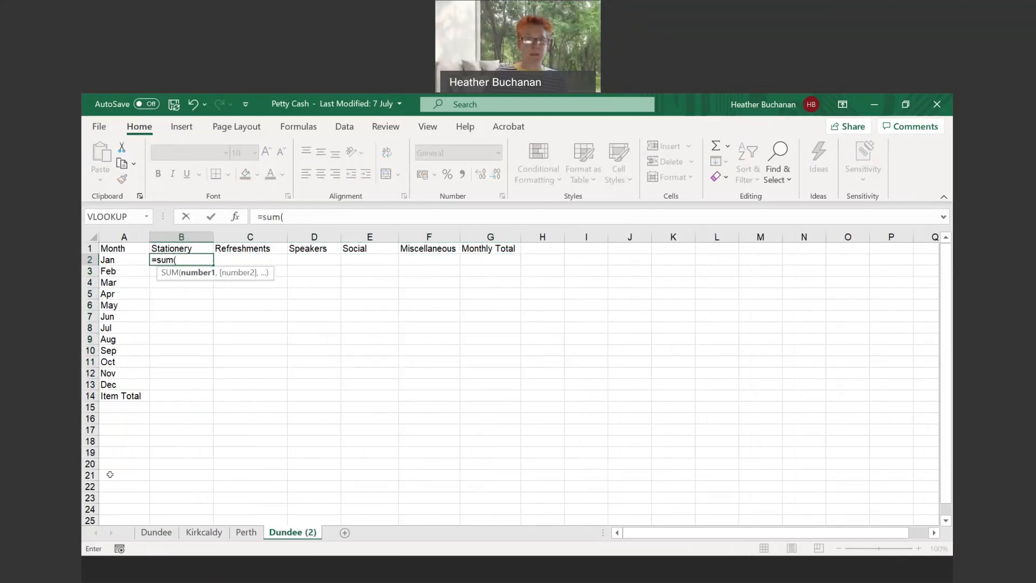
# - Complete the SUM formula in B2 to total cell B2 across the Dundee through Perth sheets
pyautogui.click(157, 532)
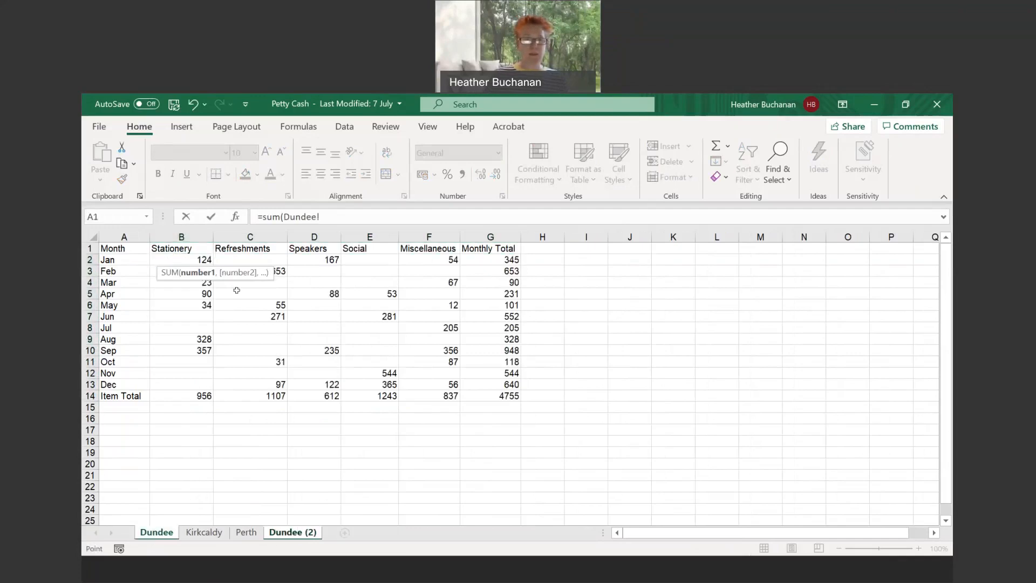
pyautogui.click(196, 259)
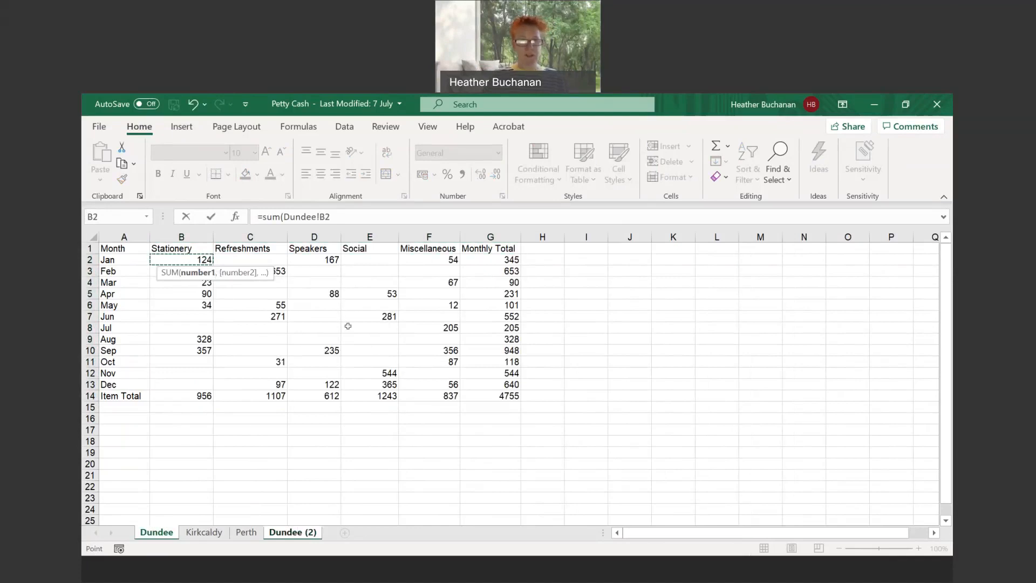
pyautogui.keyDown('shift'); pyautogui.click(251, 534); pyautogui.keyUp('shift')
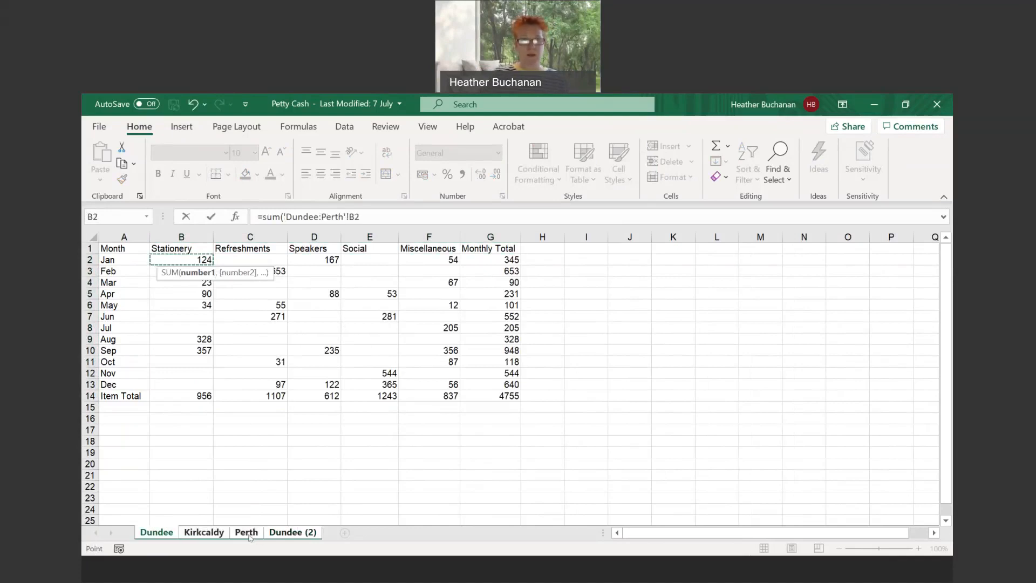
pyautogui.press('Return')
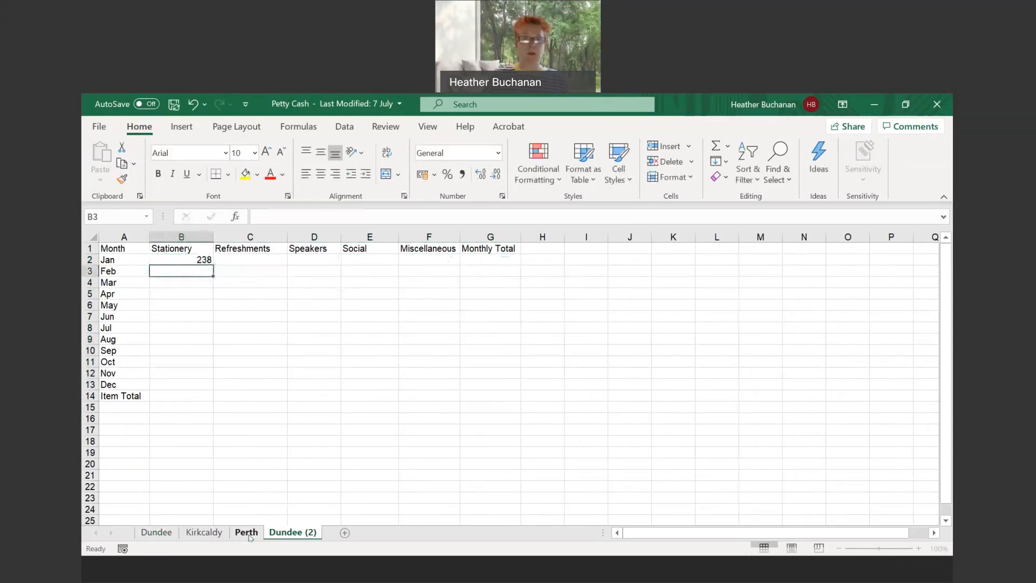
pyautogui.click(198, 260)
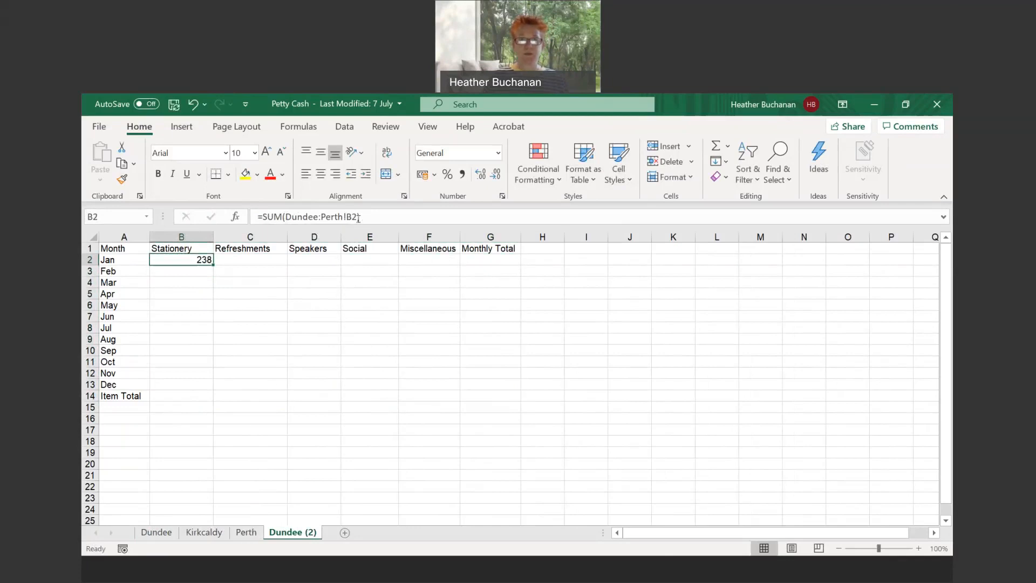
# - Enter a SUM formula in C2 that totals cell C2 across the Dundee through Perth sheets
pyautogui.click(258, 259)
pyautogui.write('=sum(')
pyautogui.click(156, 532)
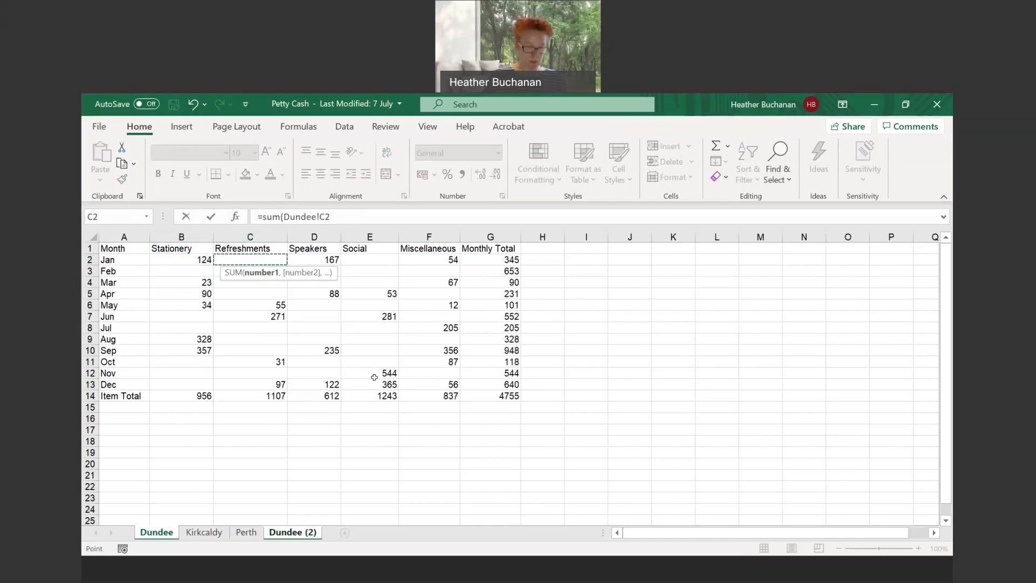
pyautogui.keyDown('shift'); pyautogui.click(247, 533); pyautogui.keyUp('shift')
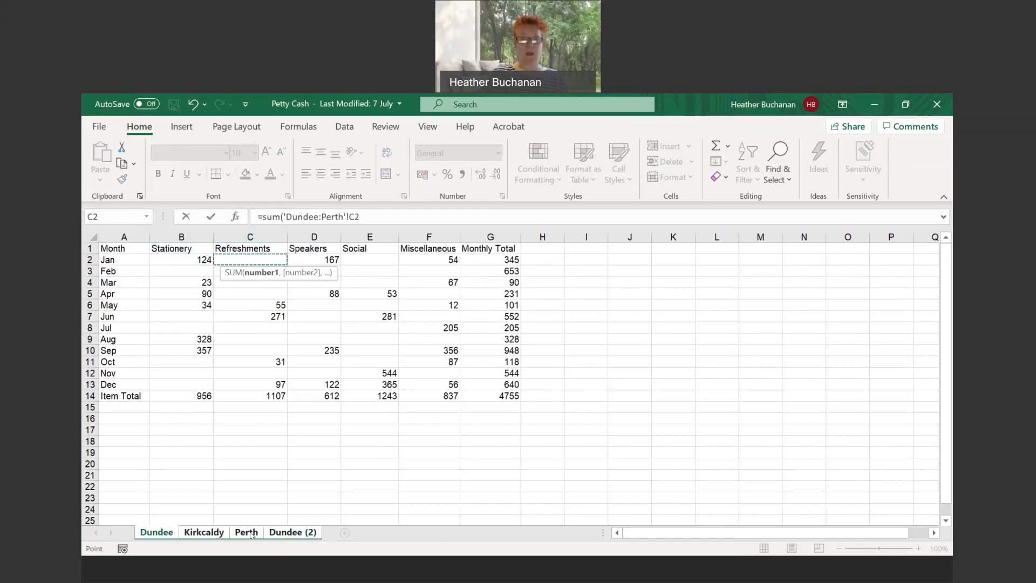
pyautogui.press('Return')
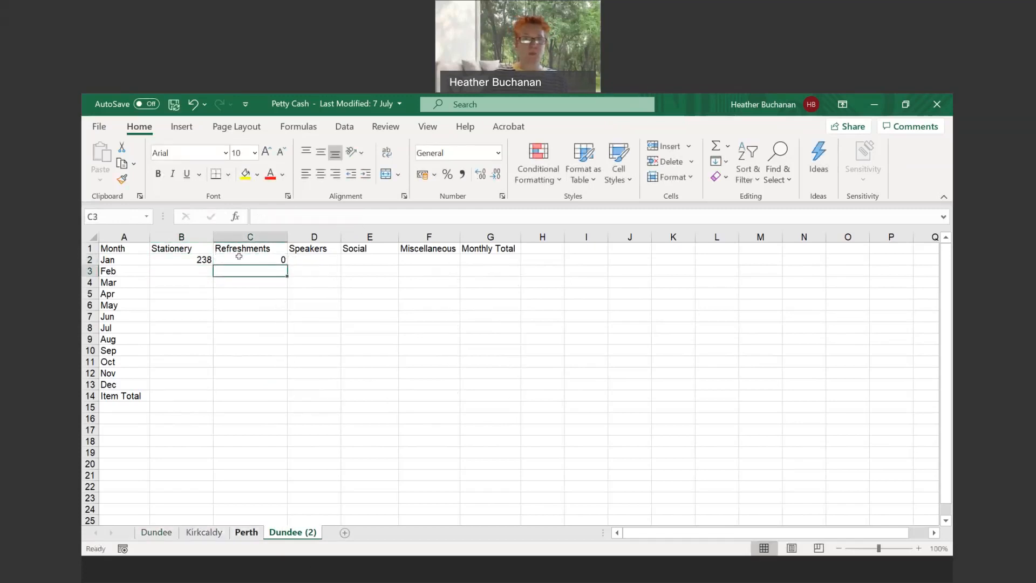
# - Fill the cross-sheet SUM formula from B2 across and down the whole table to G14
pyautogui.click(201, 258)
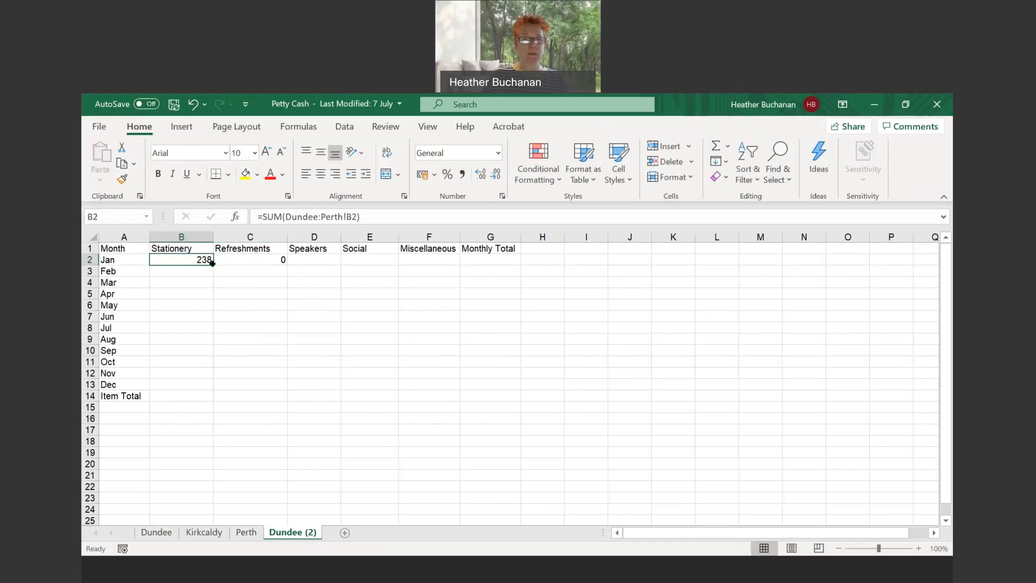
pyautogui.moveTo(213, 265); pyautogui.dragTo(507, 397)
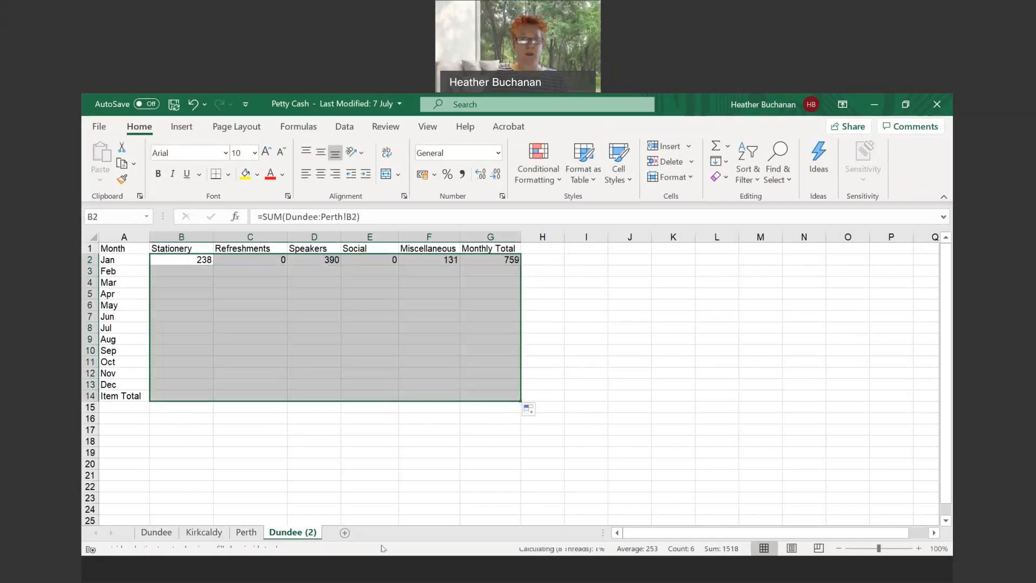
# - Rename the Dundee (2) sheet as Consolidation
pyautogui.rightClick(305, 535)
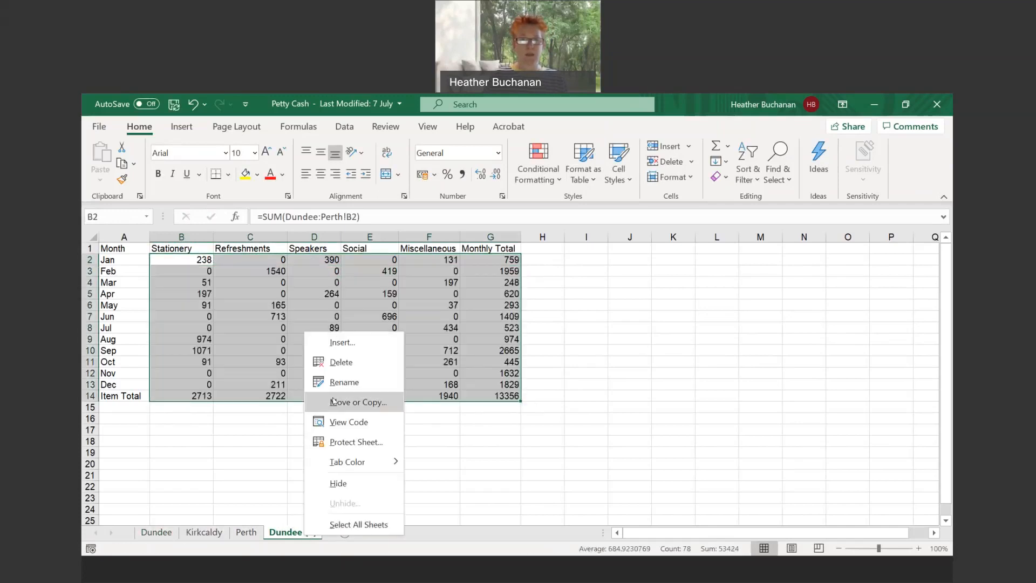
pyautogui.click(339, 382)
pyautogui.write('Consolidation')
pyautogui.press('Return')
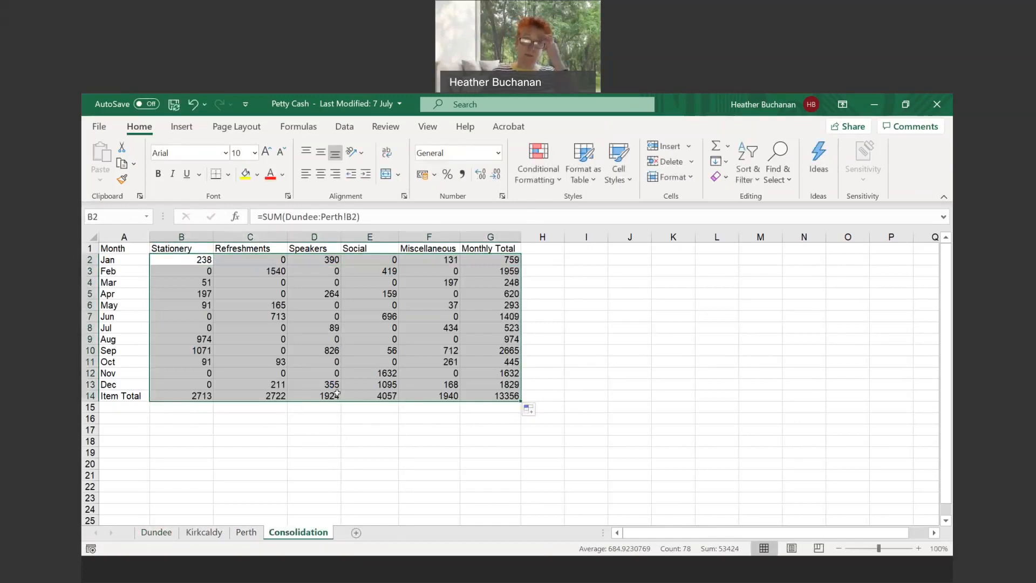
pyautogui.click(282, 442)
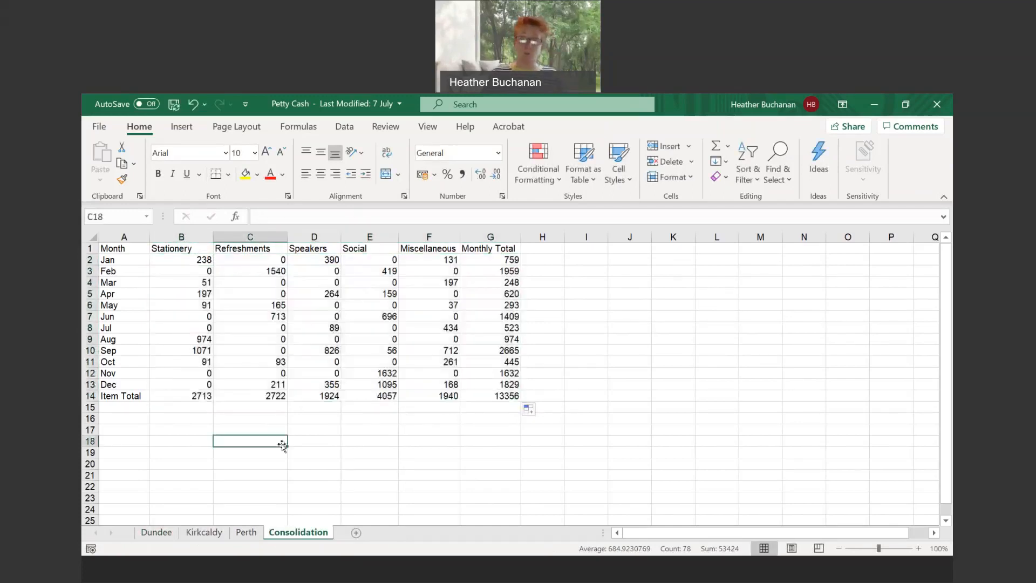
# - Delete the Consolidation sheet from the workbook
pyautogui.rightClick(313, 537)
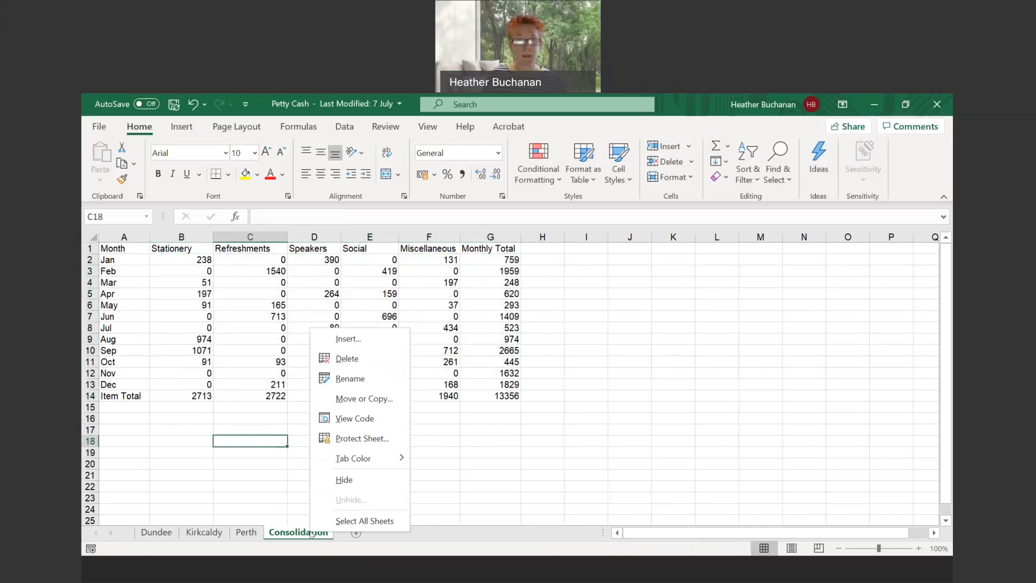
pyautogui.click(347, 366)
pyautogui.click(494, 373)
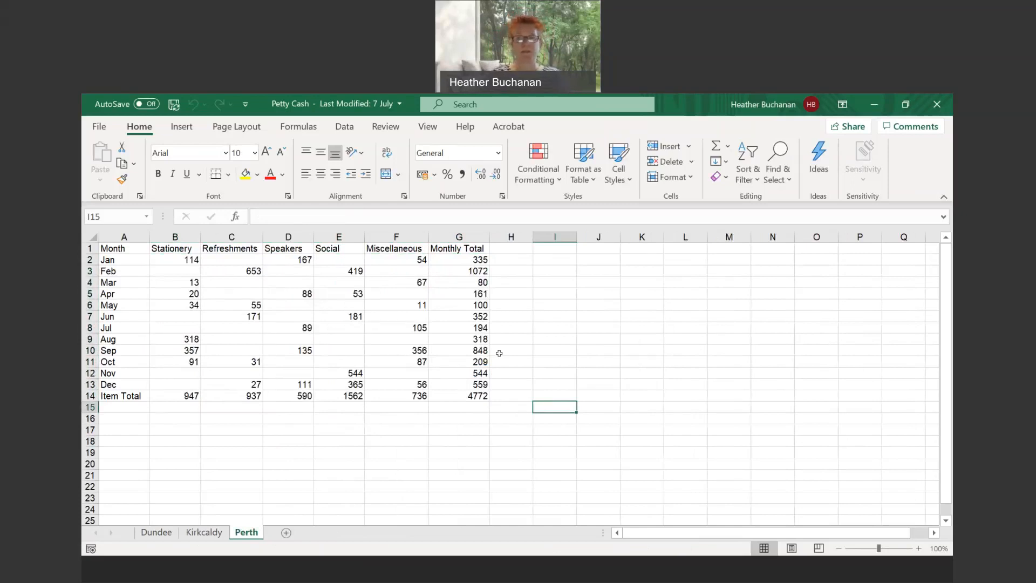
# - Start the PivotTable and PivotChart Wizard for a PivotTable from multiple consolidation ranges, with a single page field created automatically
pyautogui.click(187, 129)
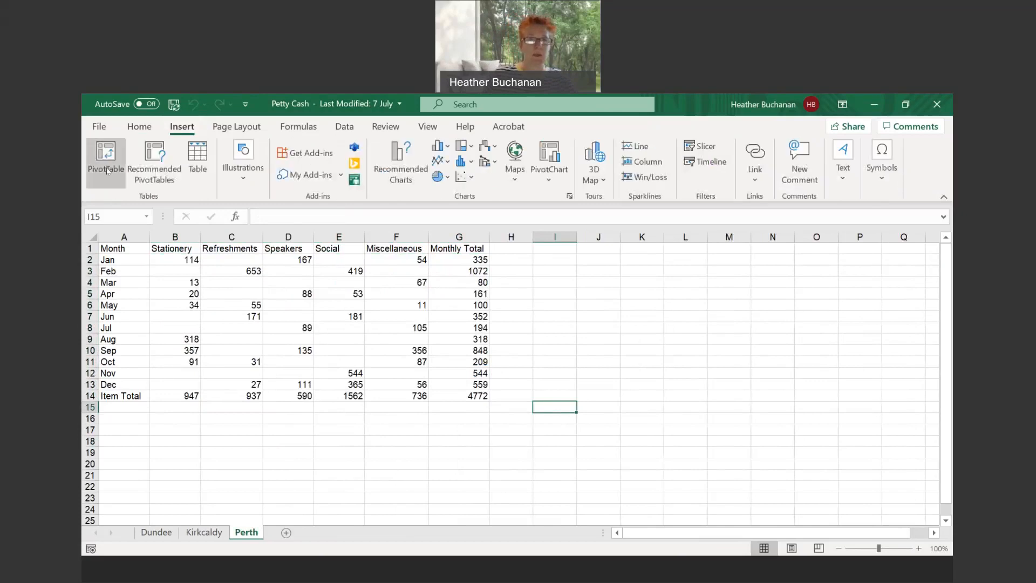
pyautogui.click(281, 360)
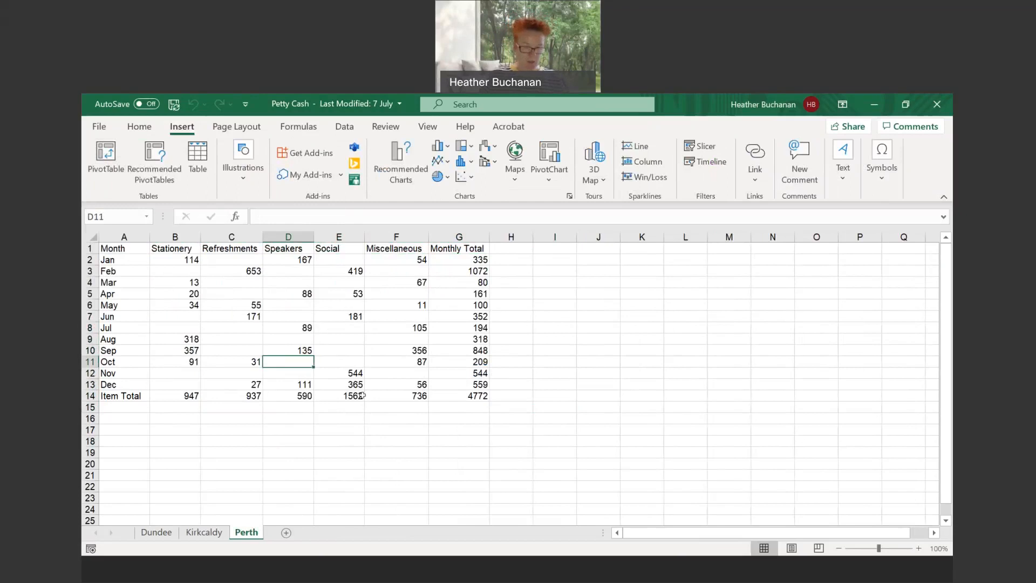
pyautogui.hotkey('alt', 'd')
pyautogui.press('p')
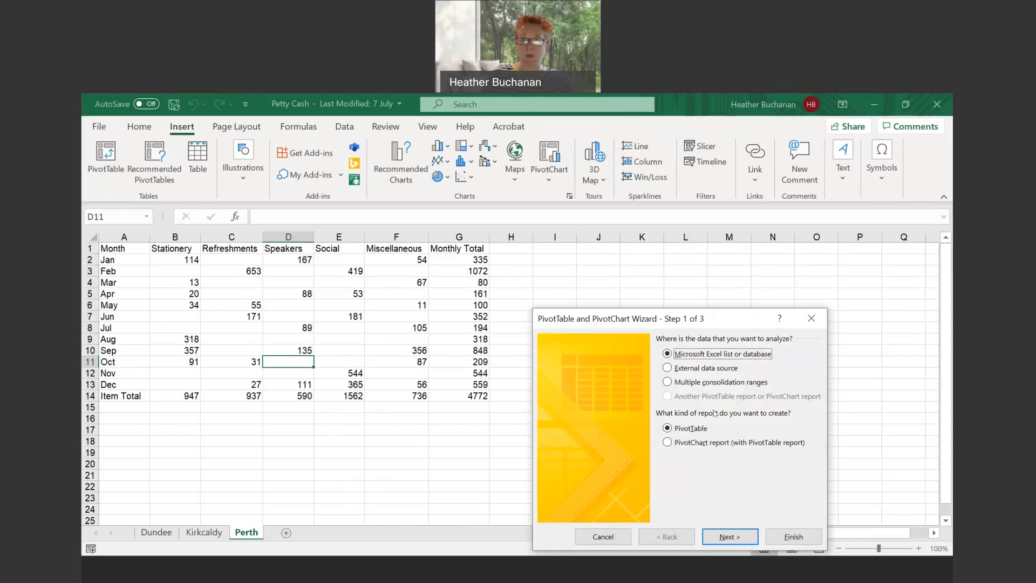
pyautogui.click(671, 382)
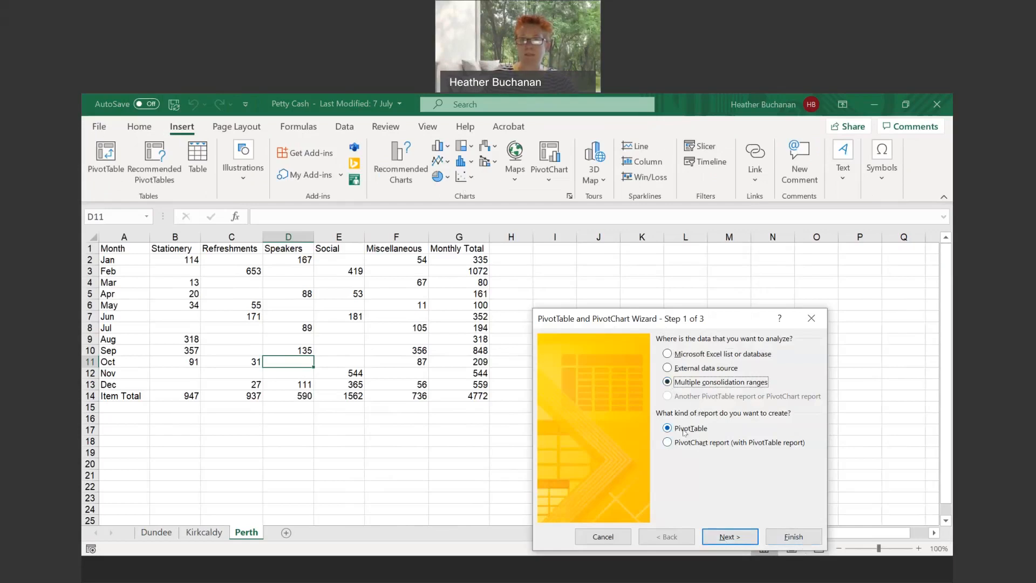
pyautogui.click(739, 537)
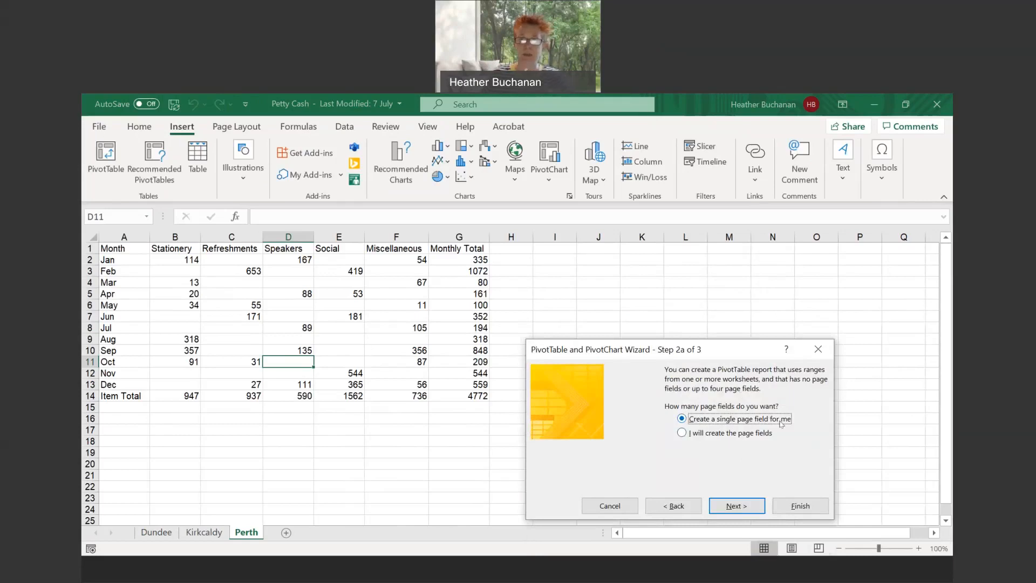
pyautogui.click(728, 504)
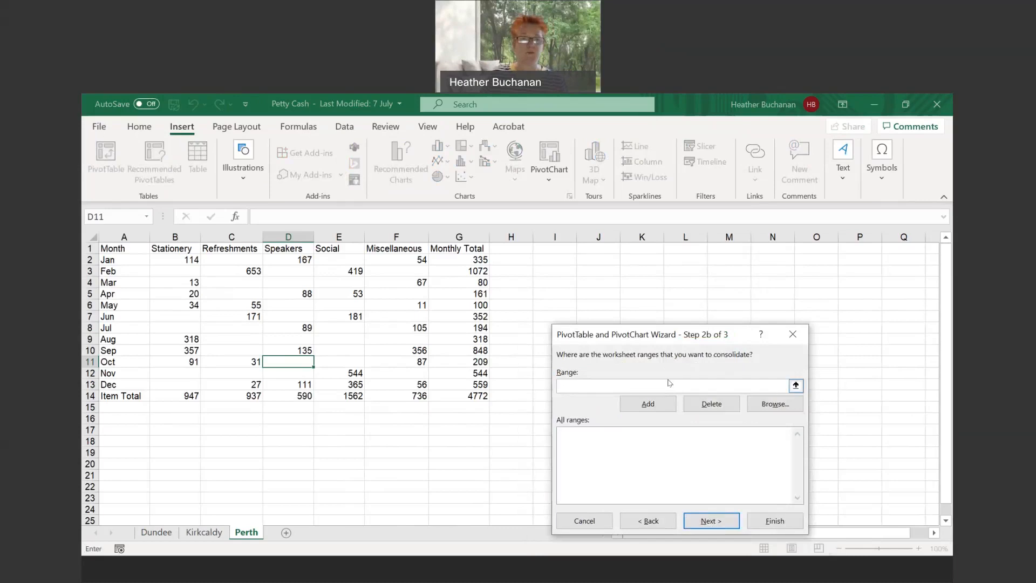
# - Add the range A1:F13 of the Dundee sheet to the ranges to consolidate, leaving out the totals
pyautogui.click(156, 532)
pyautogui.moveTo(113, 248); pyautogui.dragTo(434, 250)
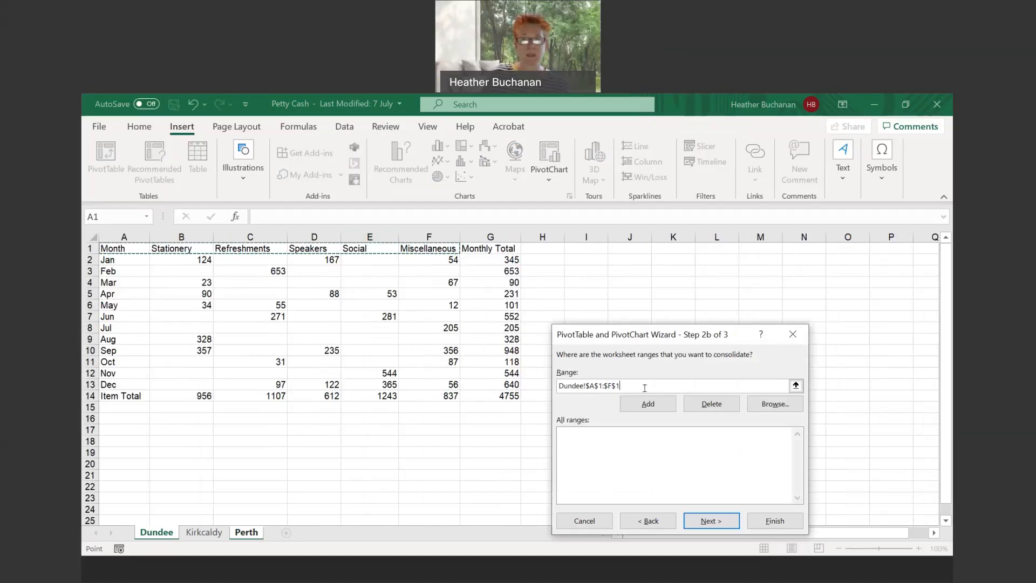
pyautogui.write('3')
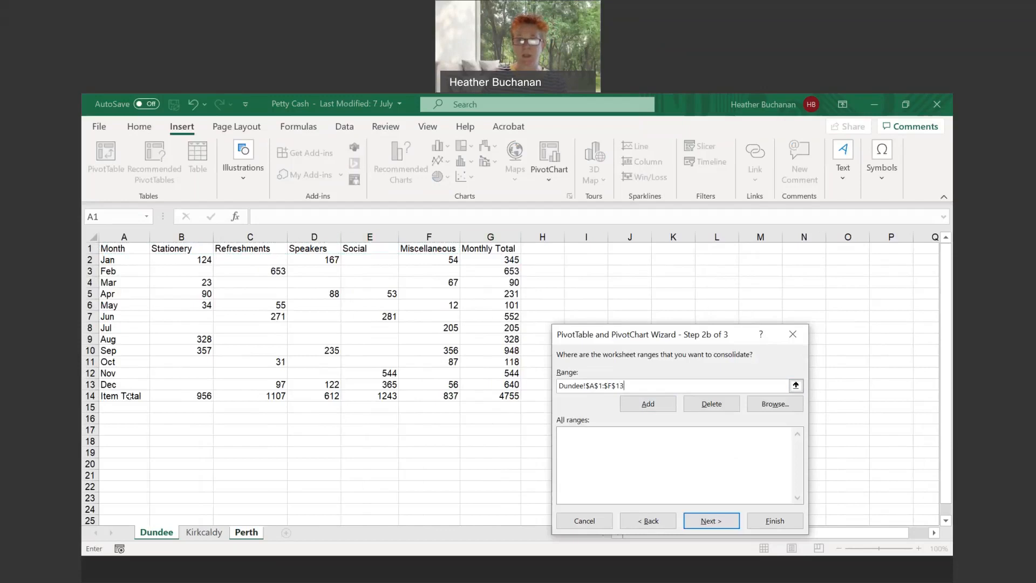
pyautogui.click(648, 406)
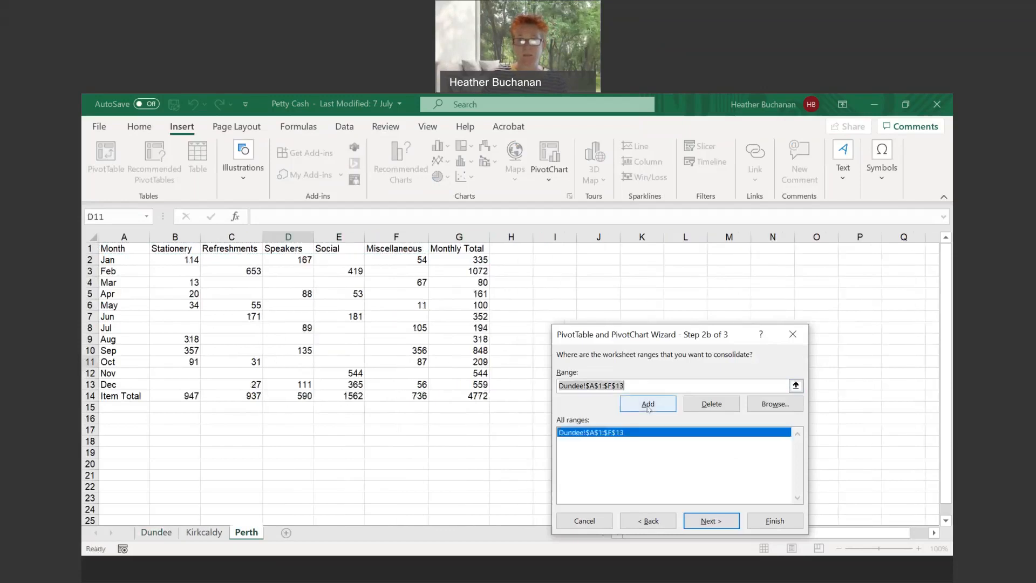
# - Add the range A1:F13 from both the Kirkcaldy and Perth sheets, and create the PivotTable on a new worksheet
pyautogui.click(204, 532)
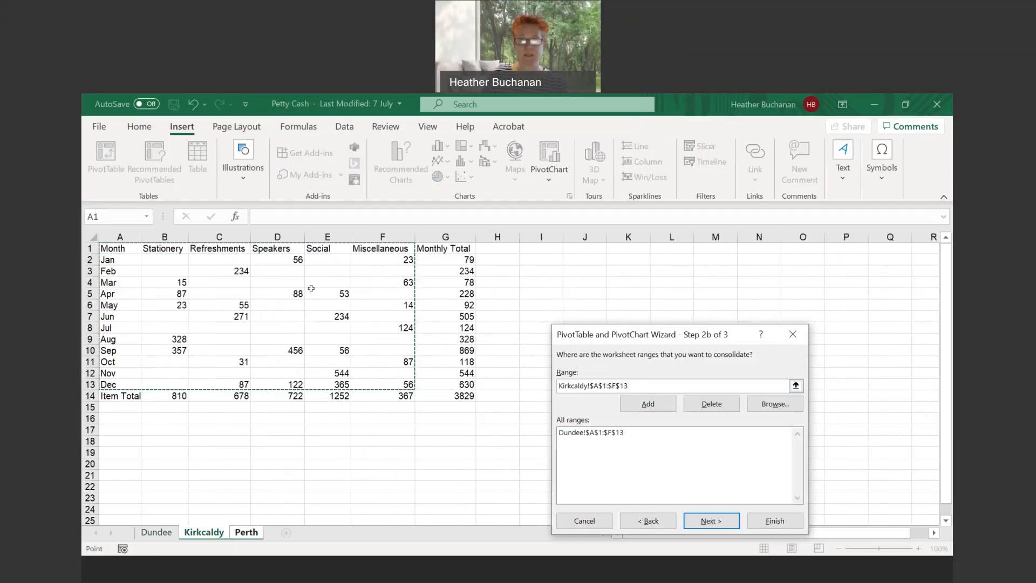
pyautogui.click(649, 404)
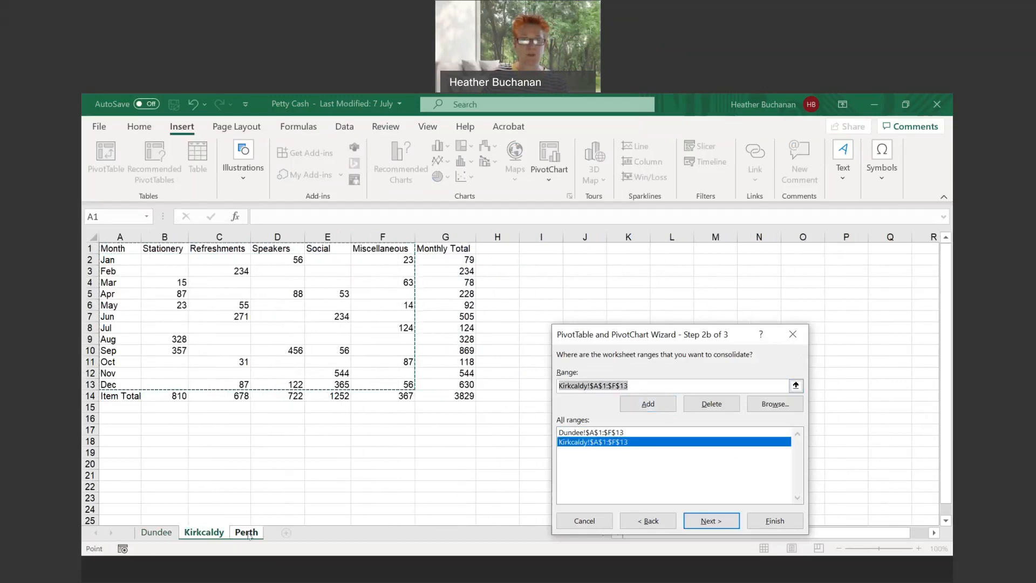
pyautogui.click(246, 532)
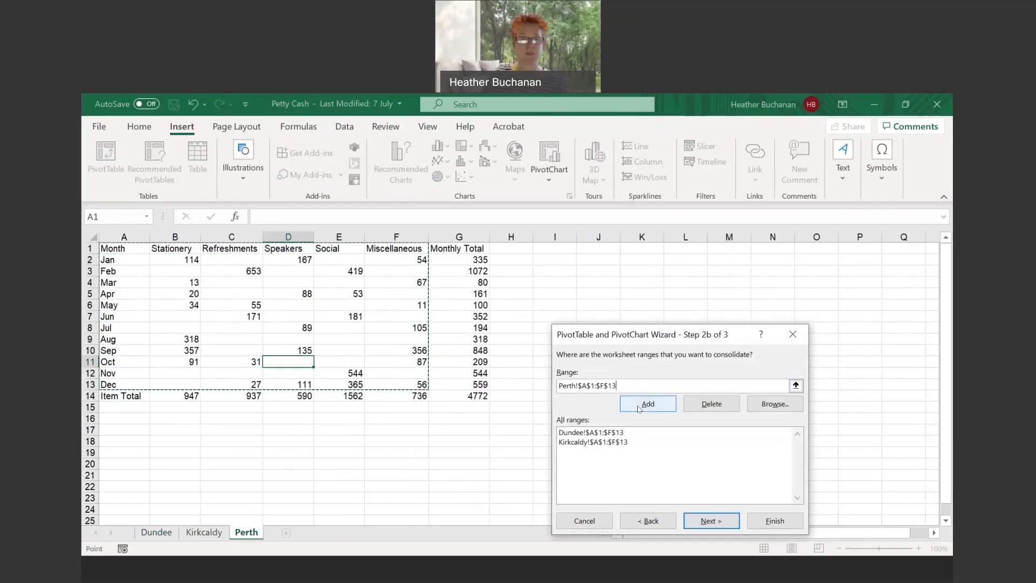
pyautogui.click(639, 409)
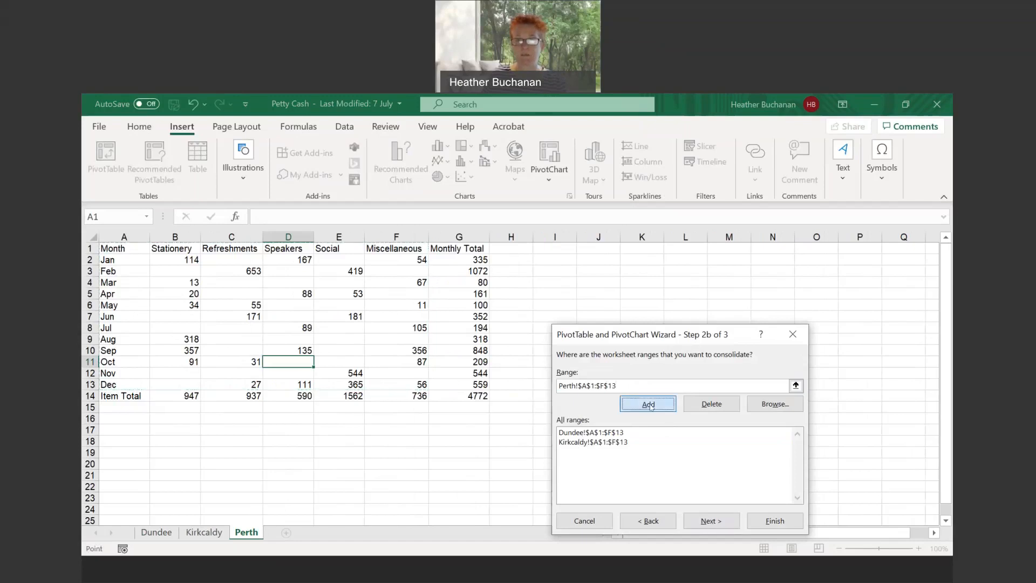
pyautogui.click(709, 521)
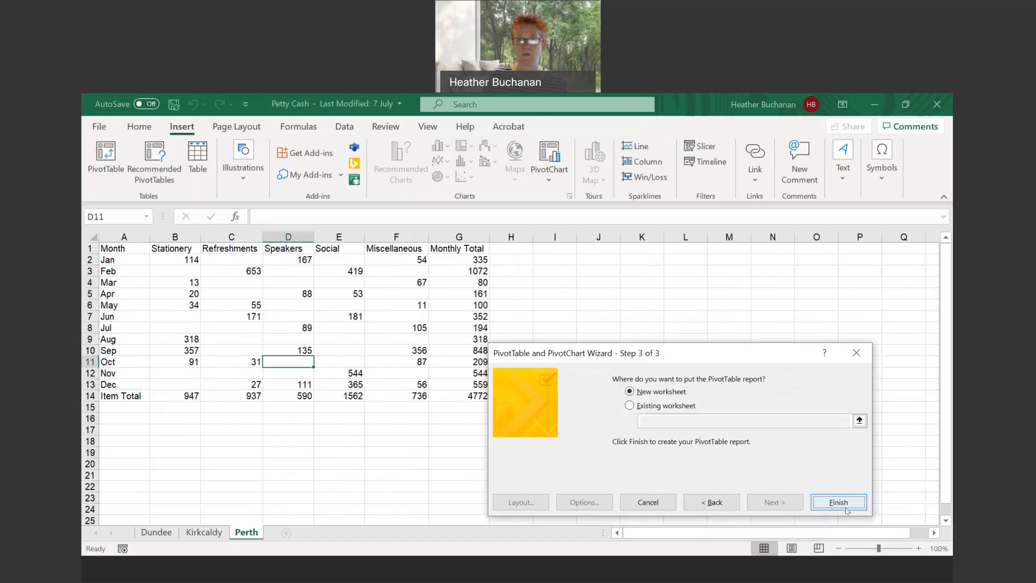
pyautogui.click(836, 499)
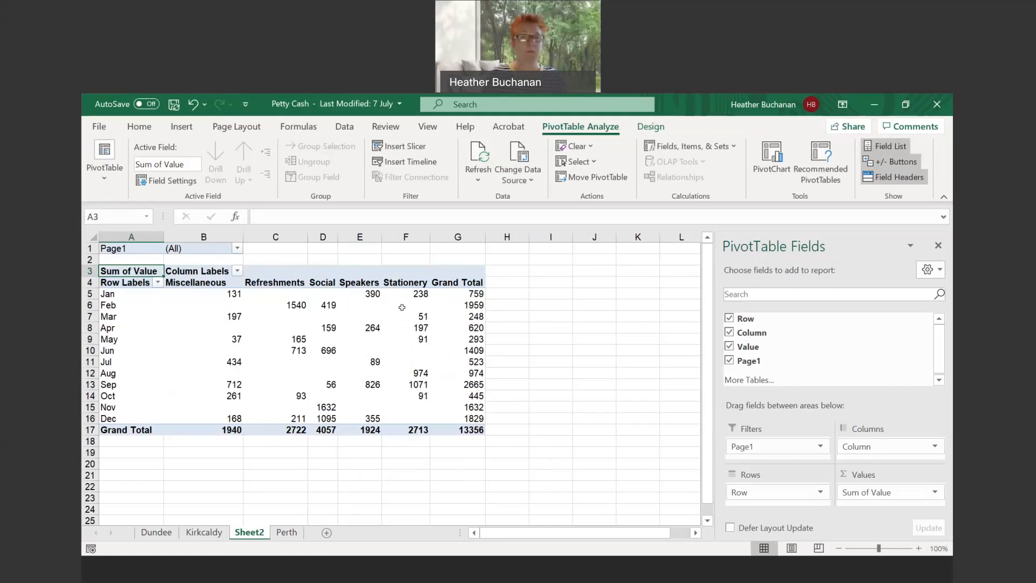
# - Compare the figures on the Dundee sheet with the consolidated PivotTable on Sheet2
pyautogui.moveTo(299, 305)
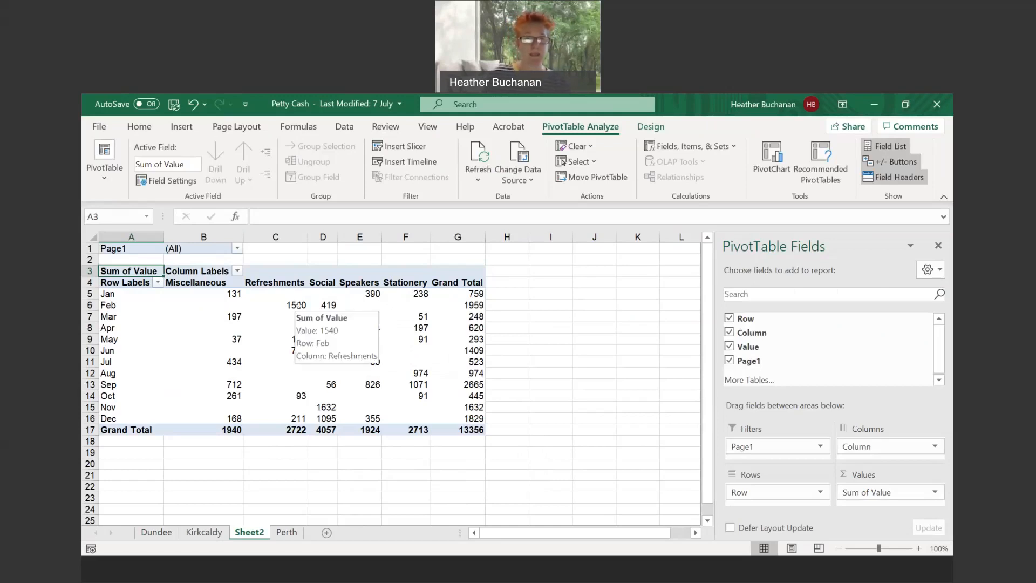
pyautogui.click(159, 533)
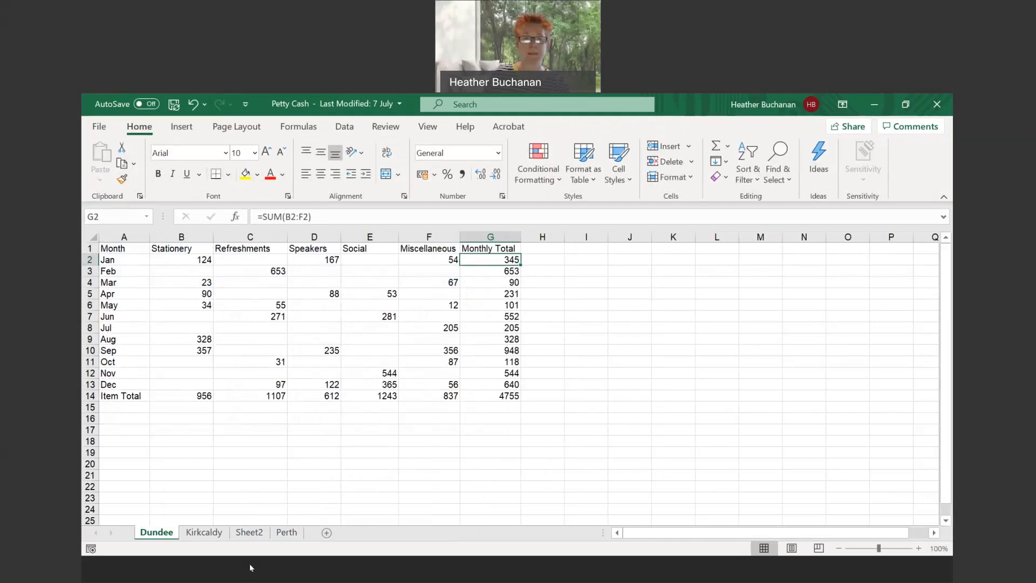
pyautogui.click(250, 532)
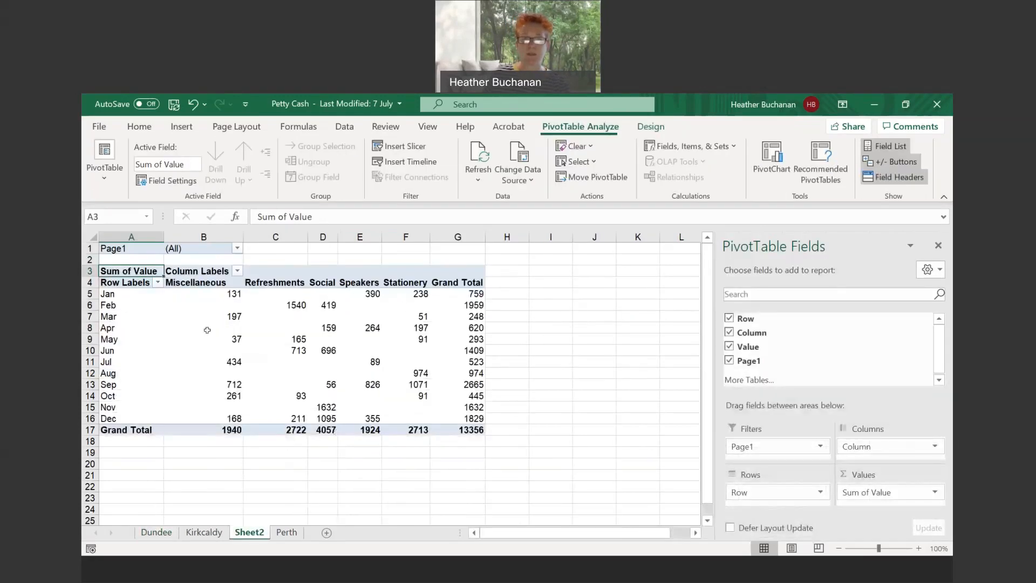
pyautogui.moveTo(422, 294)
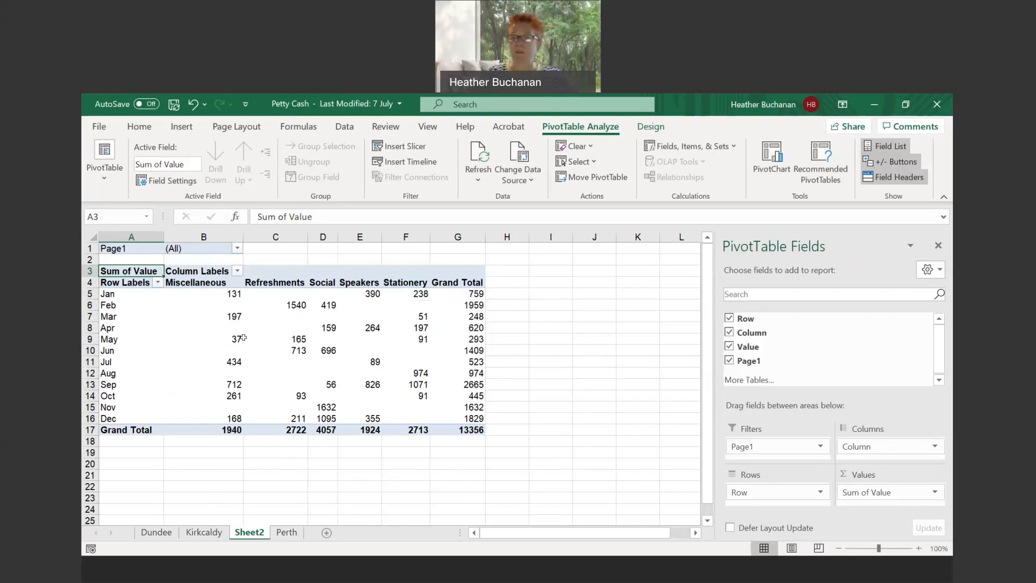
pyautogui.moveTo(244, 337)
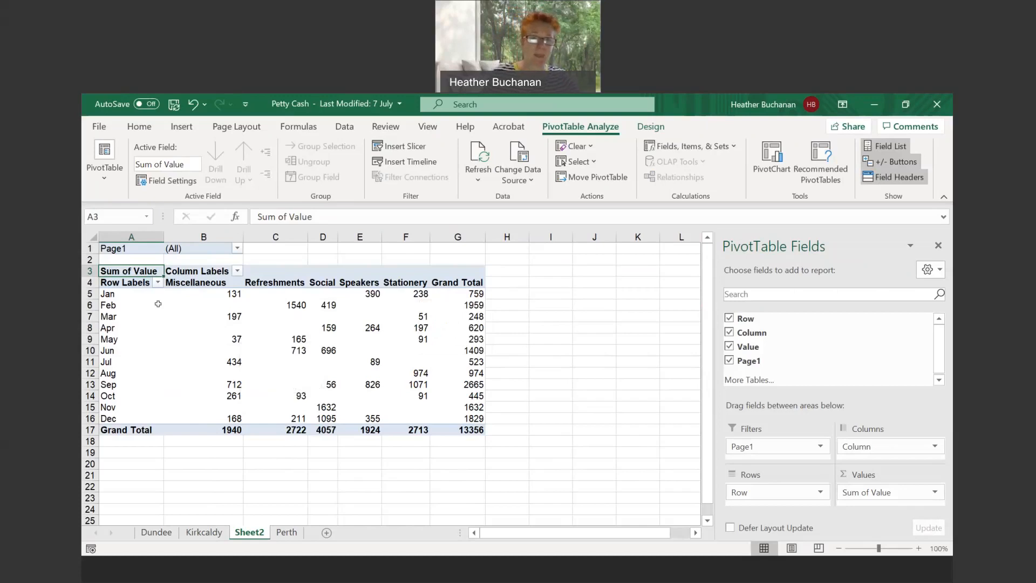
# - Compare the layouts of the Dundee, Kirkcaldy and Perth sheets with the consolidated PivotTable on Sheet2
pyautogui.click(199, 534)
pyautogui.click(157, 532)
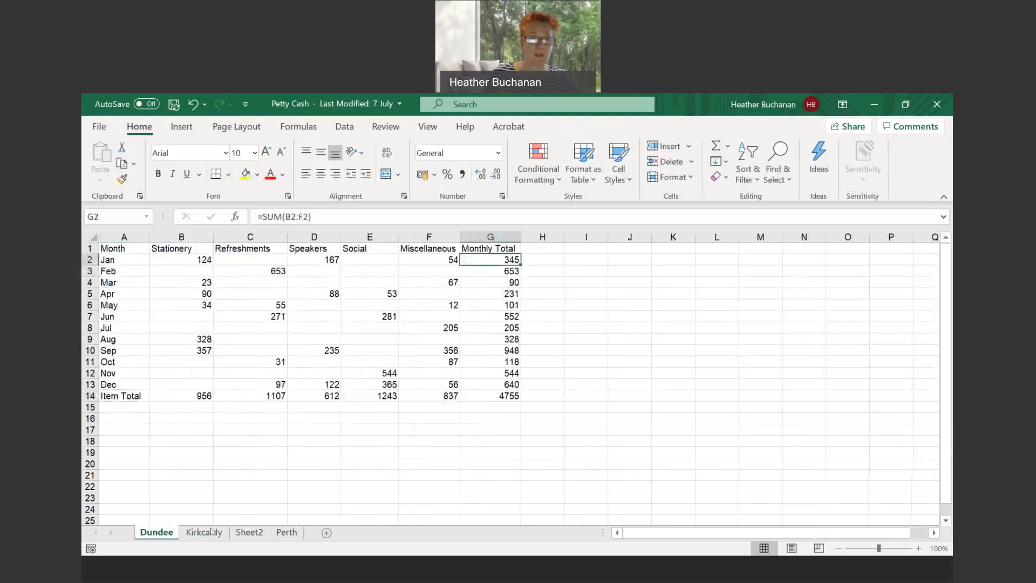
pyautogui.click(204, 533)
pyautogui.click(243, 533)
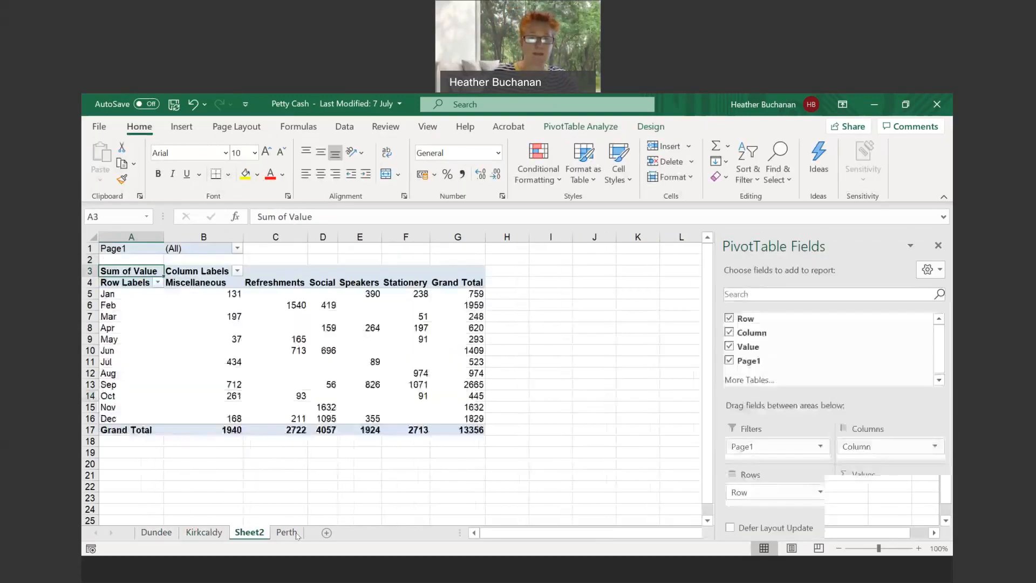
pyautogui.click(286, 532)
pyautogui.click(166, 535)
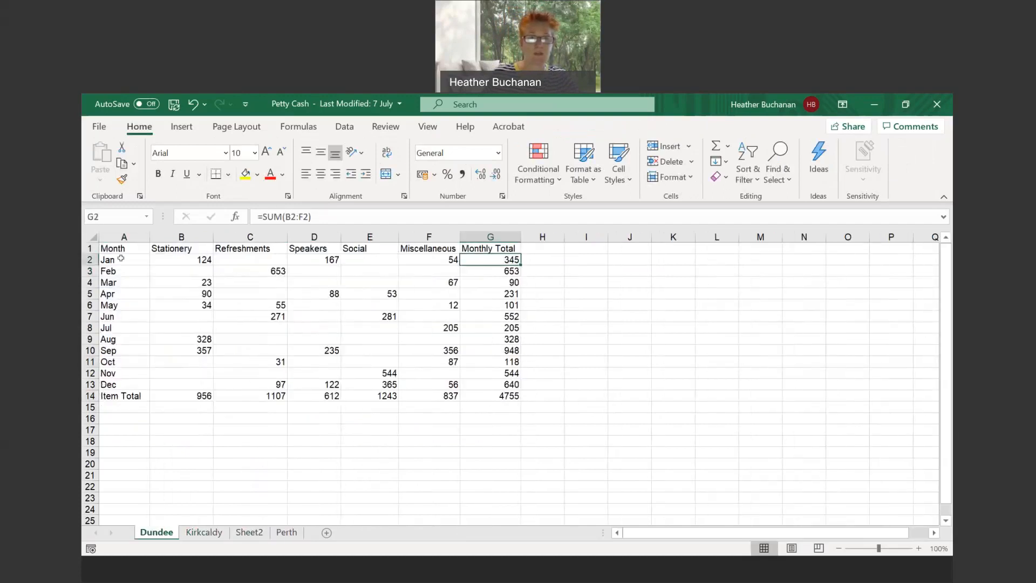
pyautogui.click(204, 534)
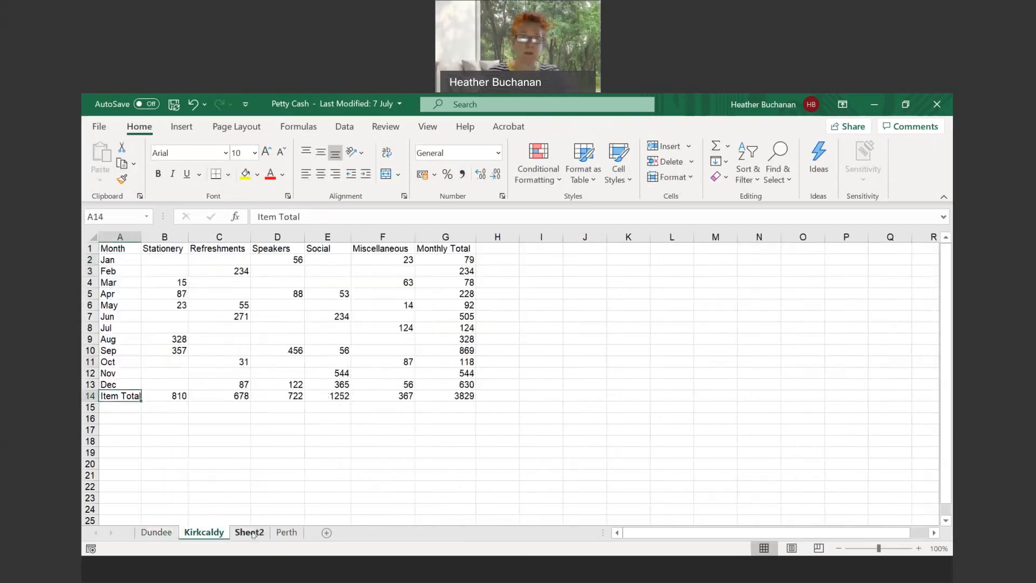
pyautogui.click(249, 533)
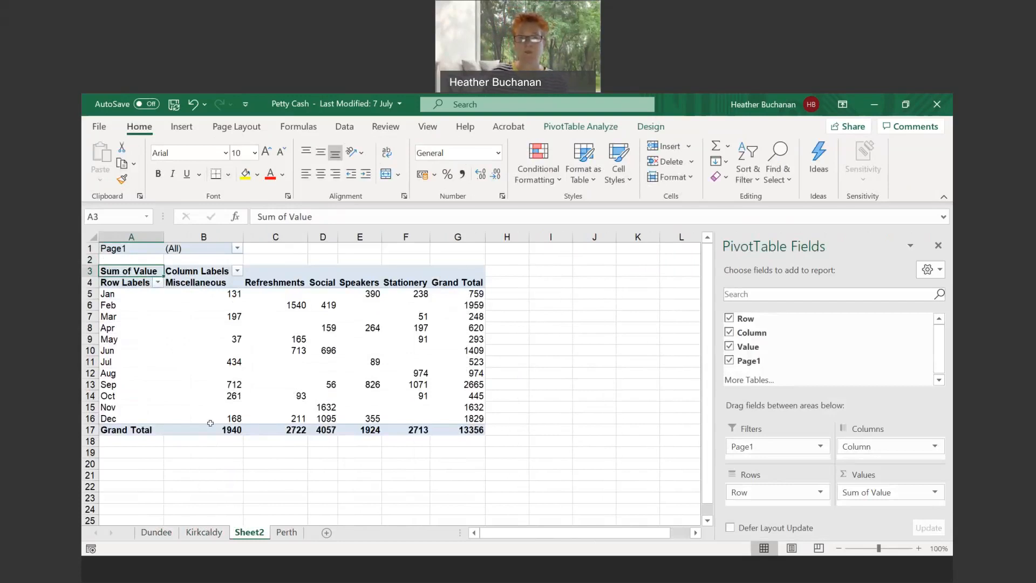
pyautogui.moveTo(442, 432)
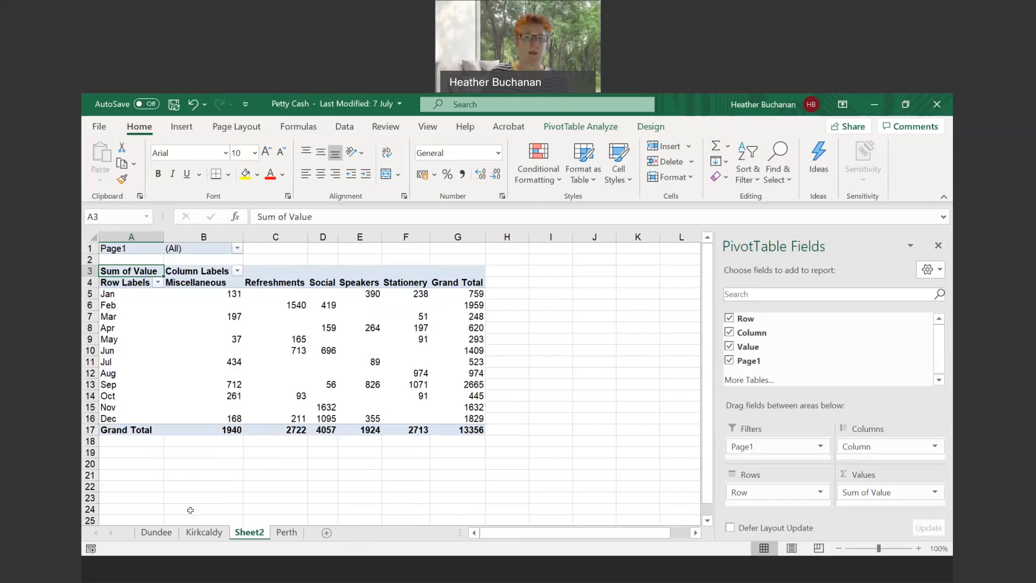
# - Switch to the Stationery Order workbook and compare the stationery items listed on the Sales, Admin and Human Resources sheets
pyautogui.click(340, 571)
pyautogui.click(276, 522)
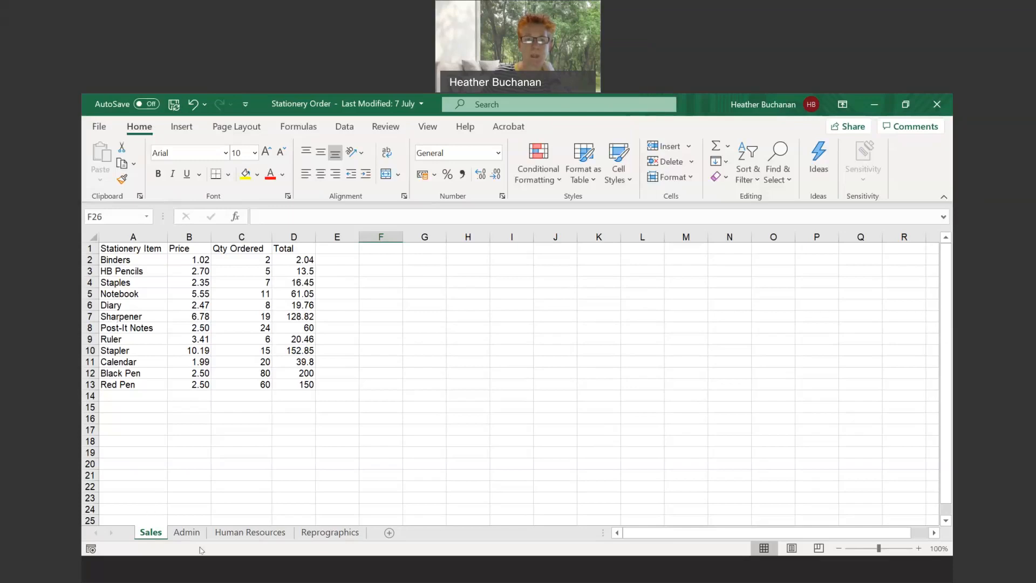
pyautogui.click(186, 532)
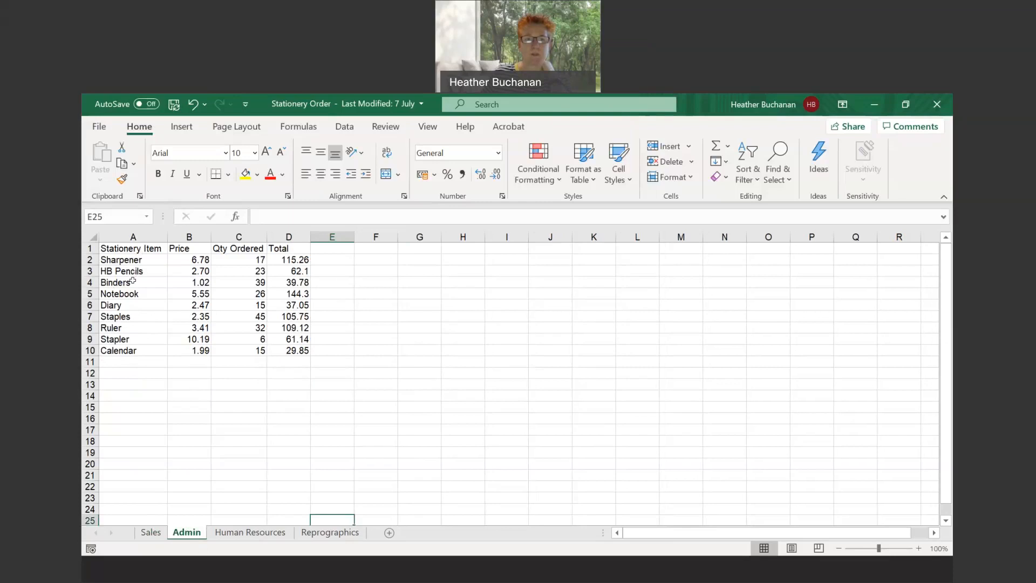
pyautogui.click(151, 532)
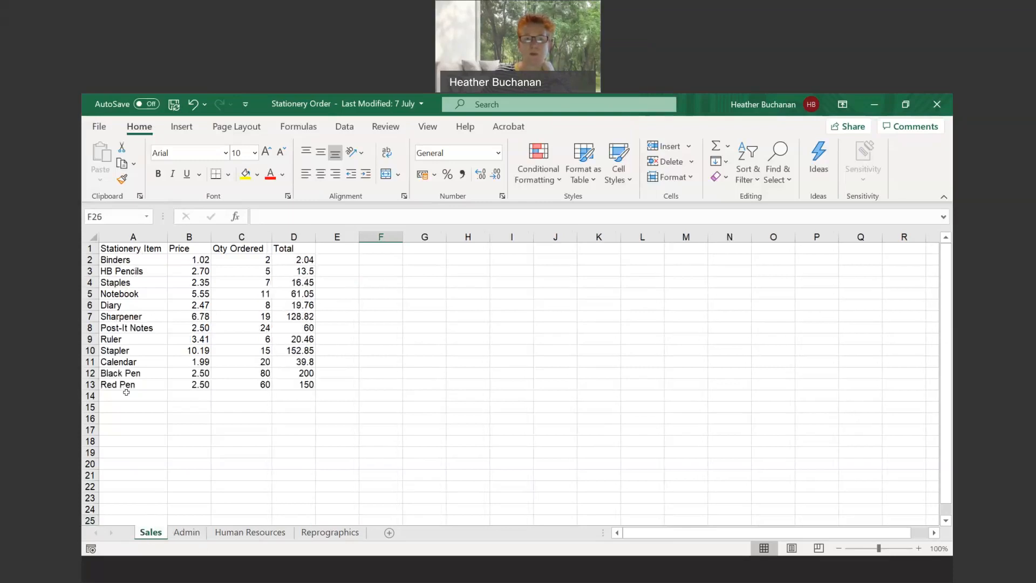
pyautogui.click(187, 532)
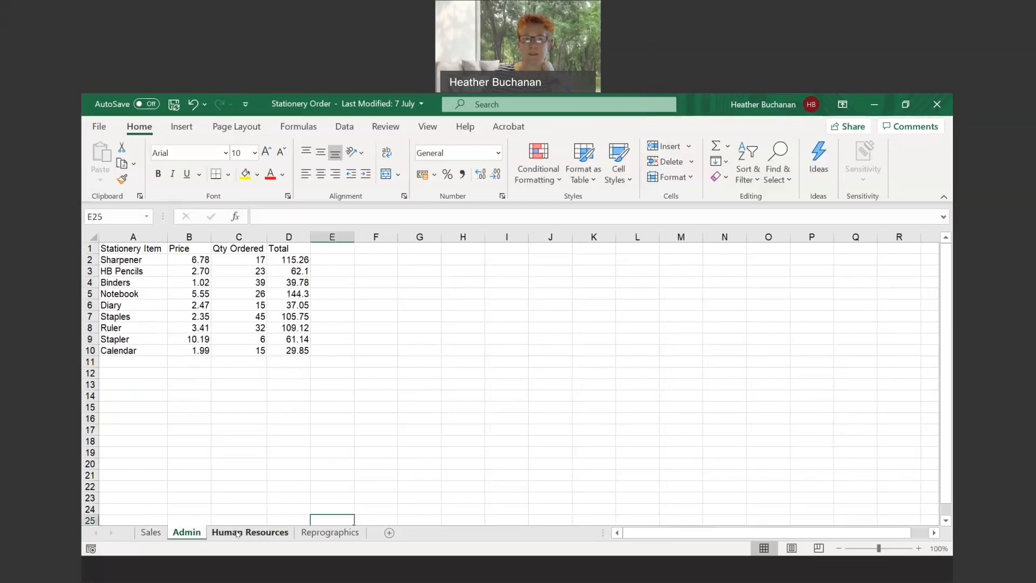
pyautogui.click(237, 533)
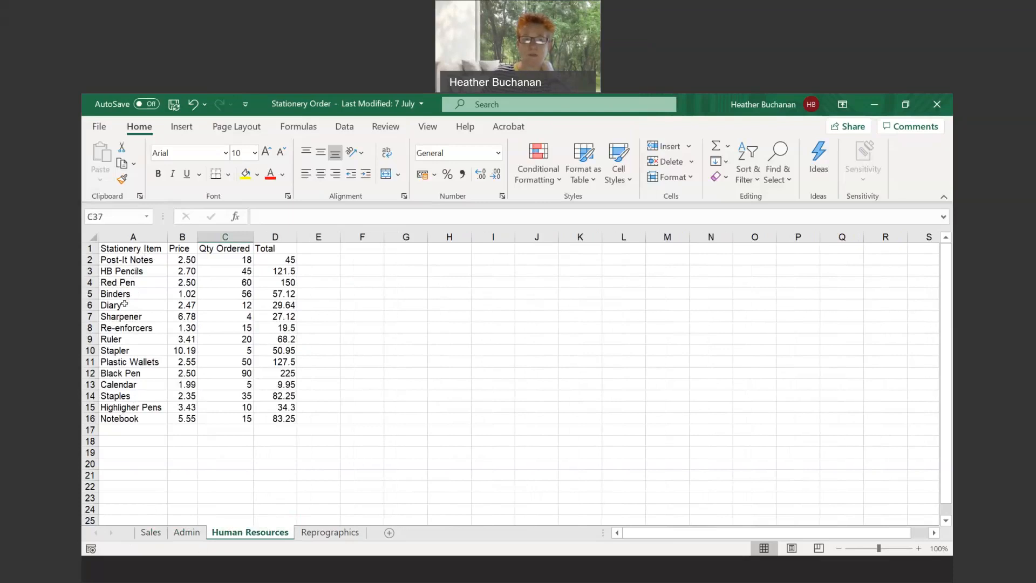
# - Examine the item, price, quantity and total entries for Post-It Notes on Human Resources and A4 Paper on Reprographics
pyautogui.click(124, 305)
pyautogui.click(186, 291)
pyautogui.click(145, 261)
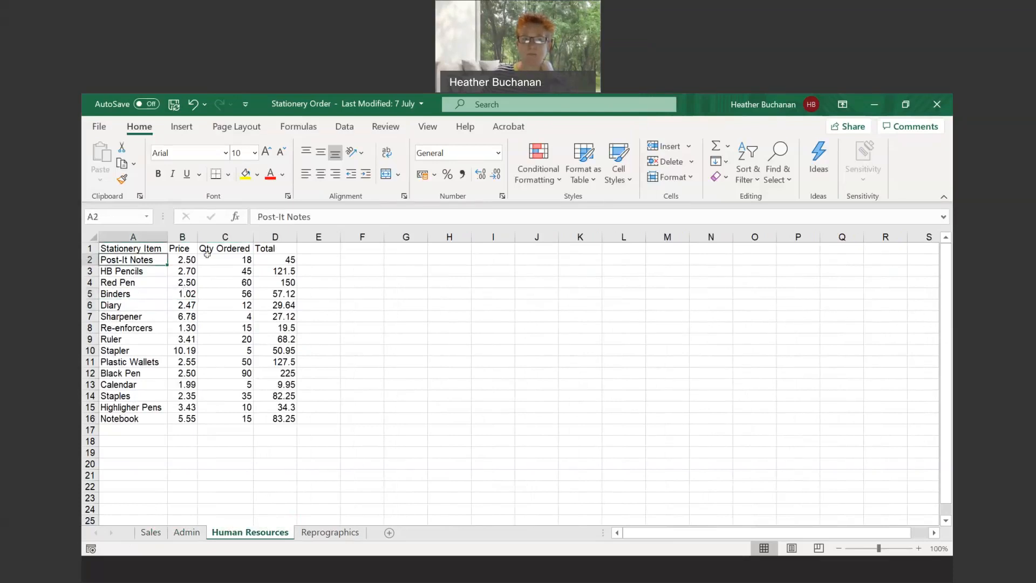
pyautogui.click(183, 262)
pyautogui.click(236, 259)
pyautogui.click(279, 261)
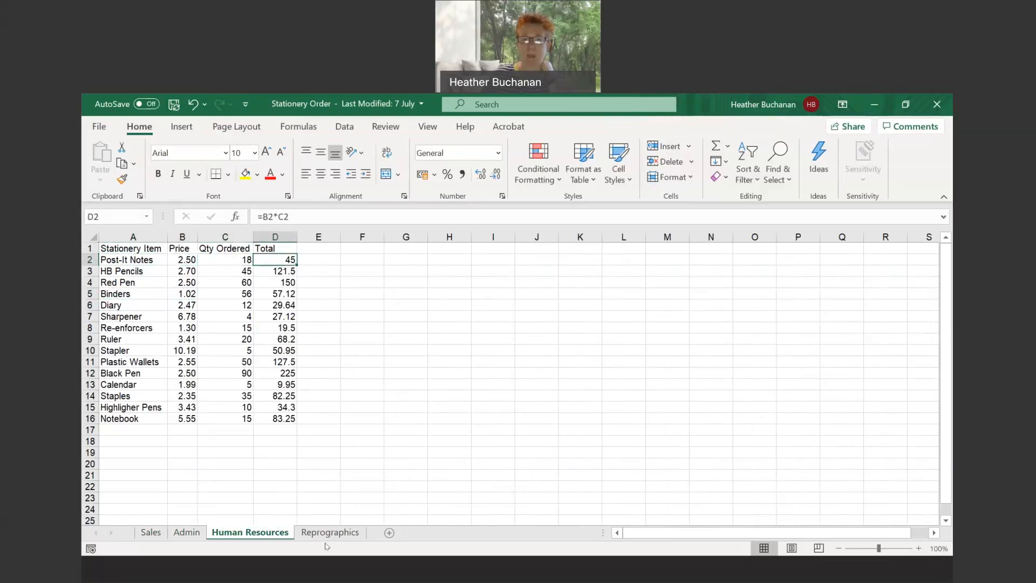
pyautogui.click(328, 533)
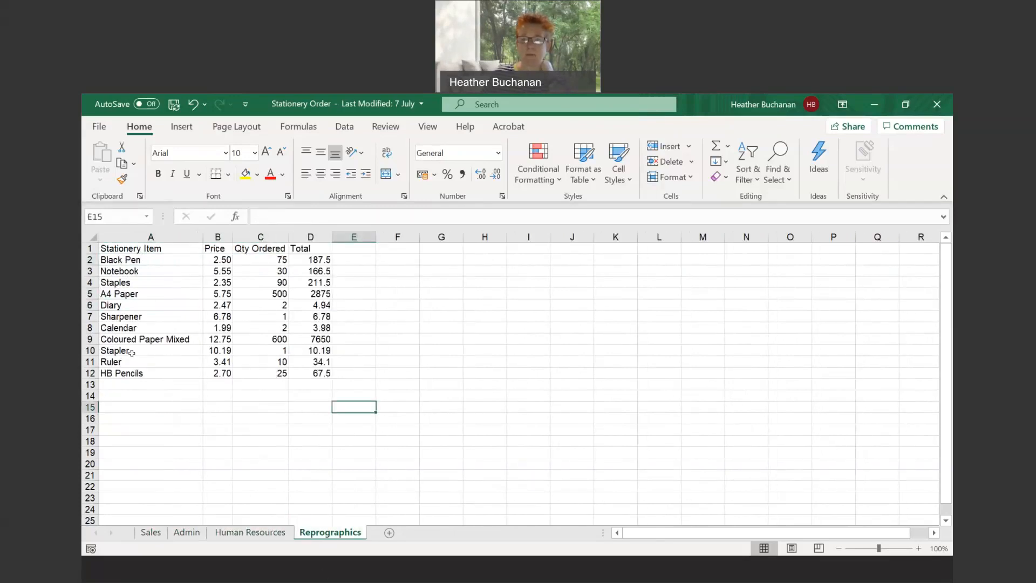
pyautogui.click(173, 291)
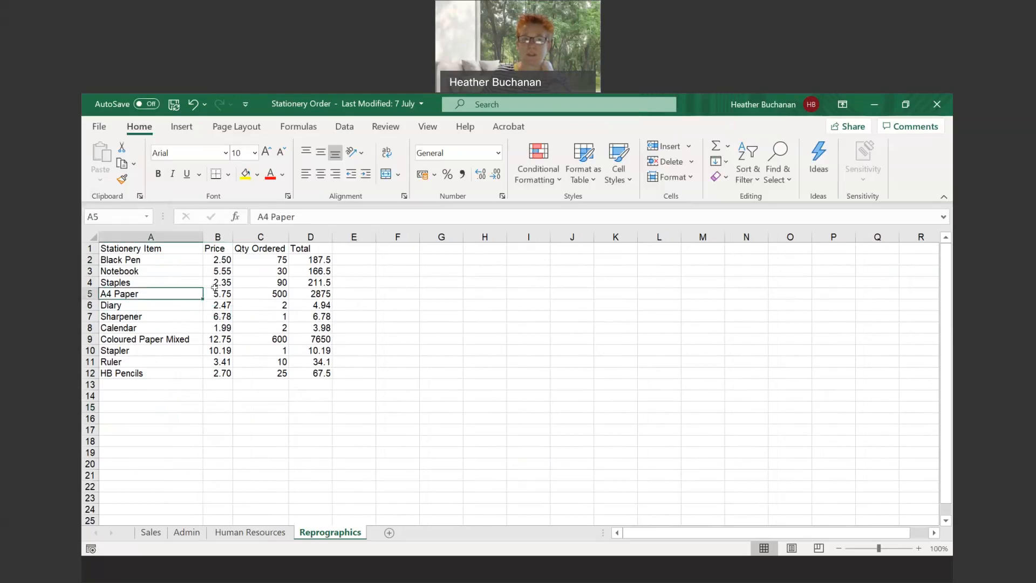
pyautogui.click(261, 290)
pyautogui.click(310, 294)
# - From the Sales sheet, start the PivotTable and PivotChart Wizard for a multiple consolidation ranges PivotTable with a single automatic page field
pyautogui.click(150, 532)
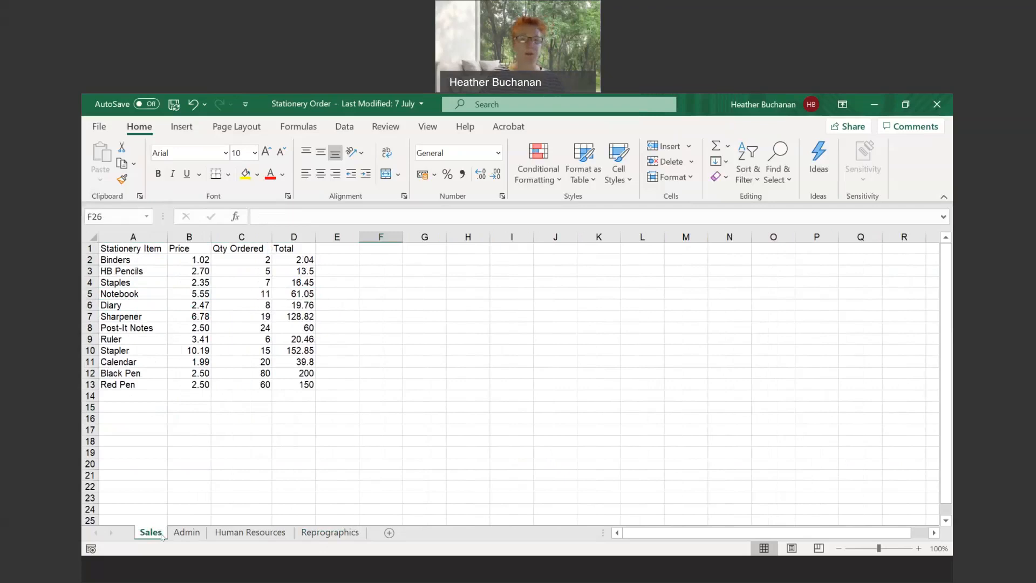
pyautogui.click(196, 339)
pyautogui.press('alt')
pyautogui.press('d')
pyautogui.press('p')
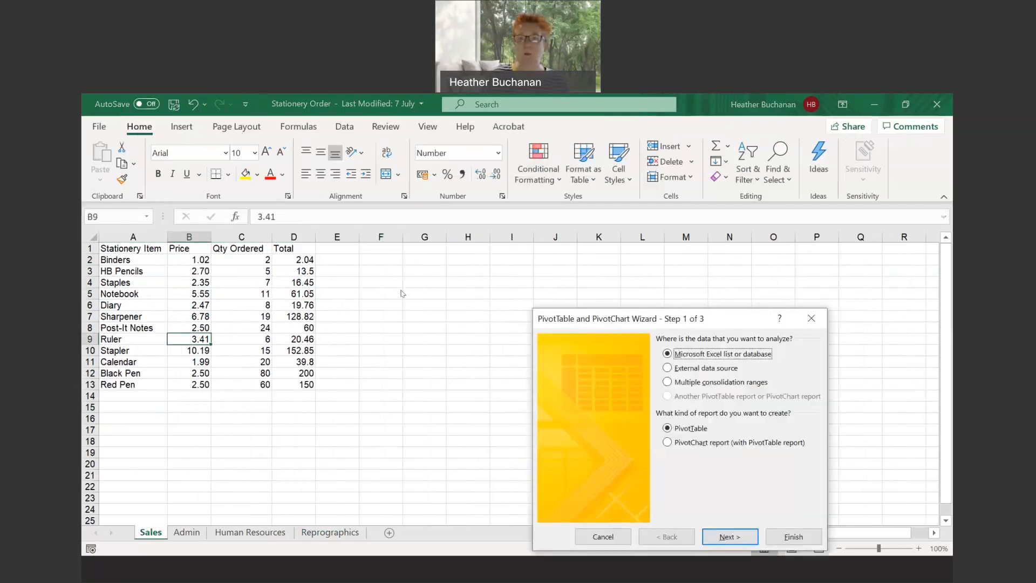
pyautogui.click(676, 386)
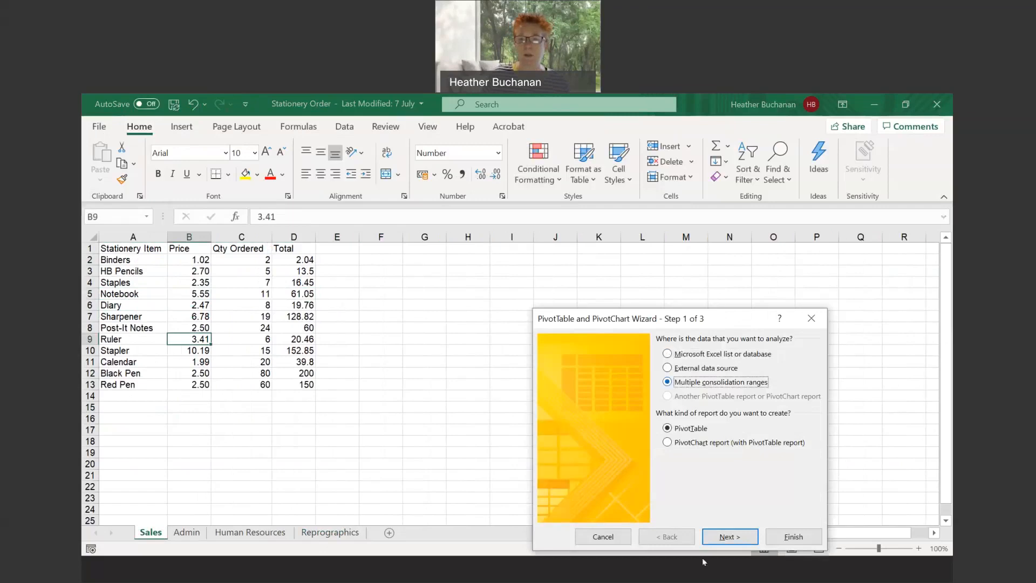
pyautogui.click(737, 538)
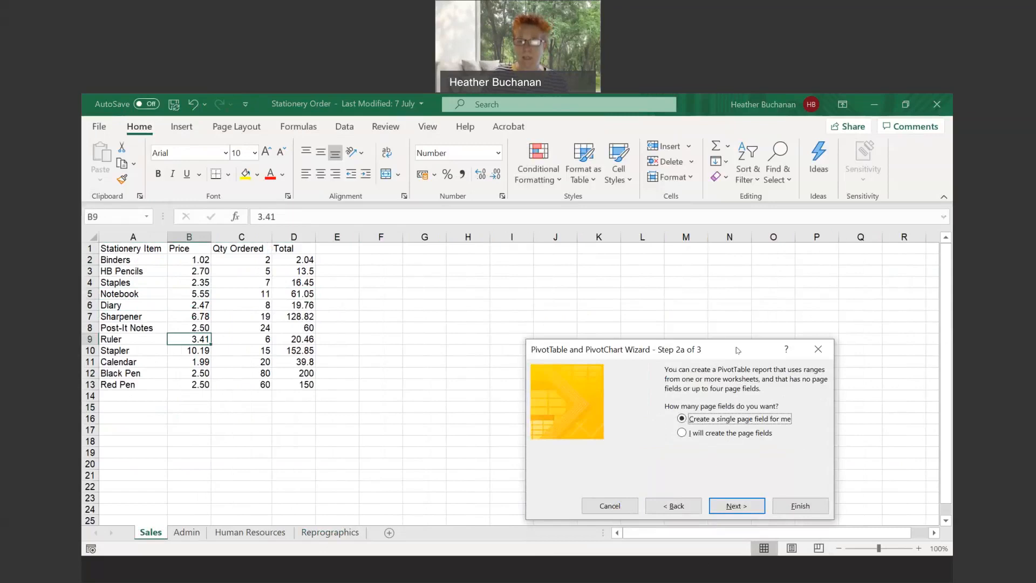
pyautogui.click(732, 507)
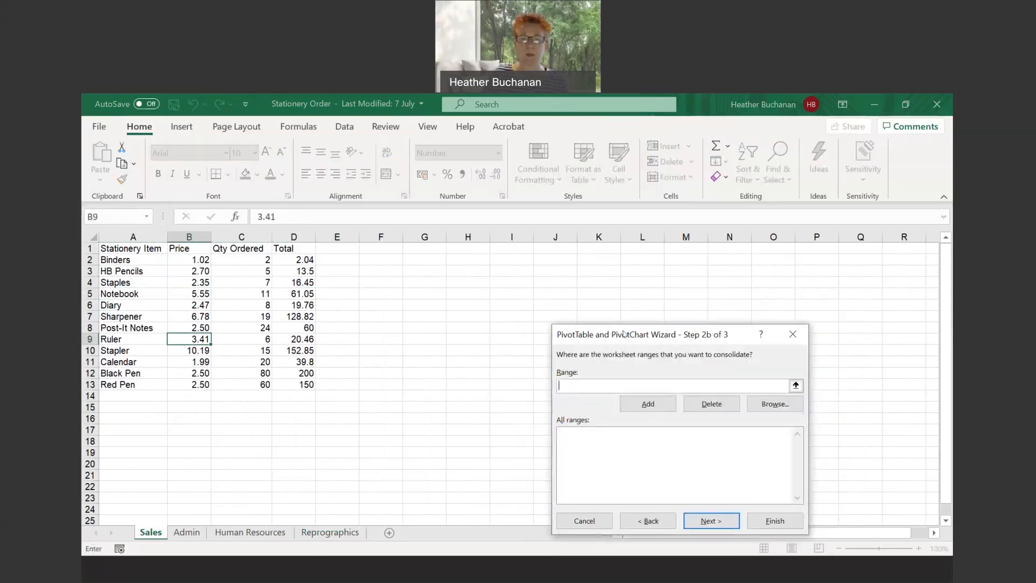
# - Add Sales A1:C13 and Admin A1:C10 to the ranges to consolidate, leaving out the Total column
pyautogui.moveTo(626, 338); pyautogui.dragTo(606, 270)
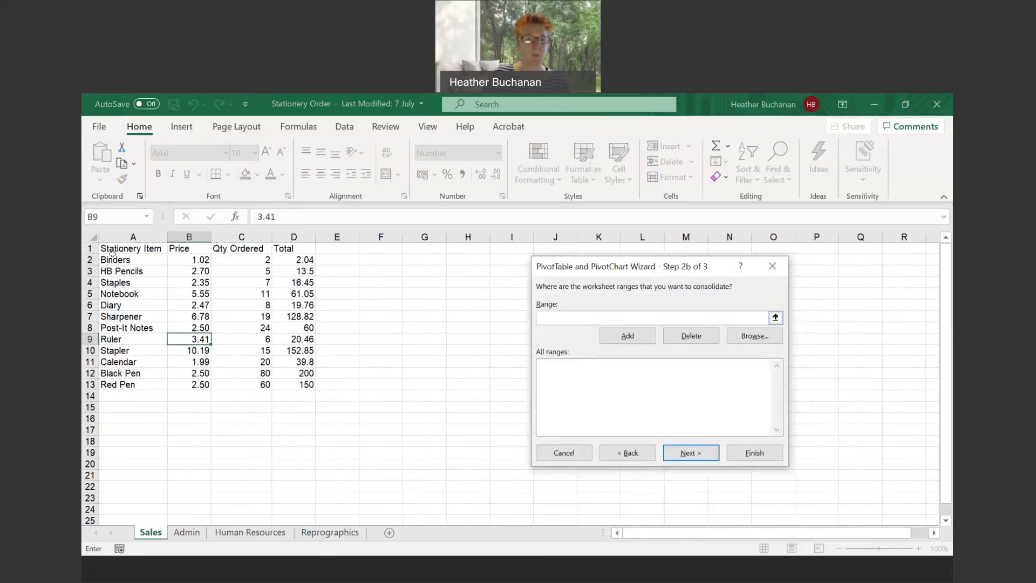
pyautogui.moveTo(115, 248); pyautogui.dragTo(245, 385)
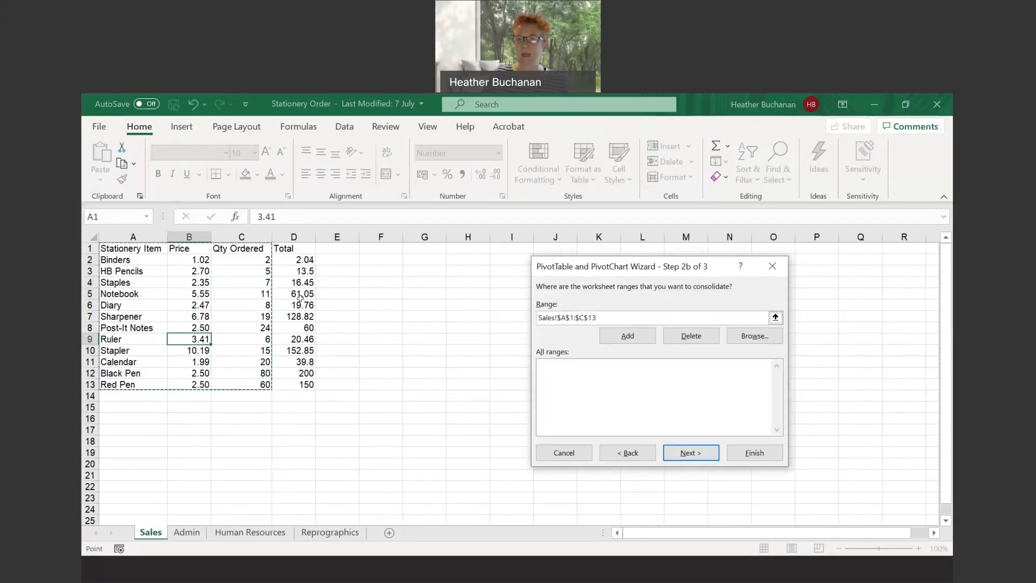
pyautogui.click(619, 337)
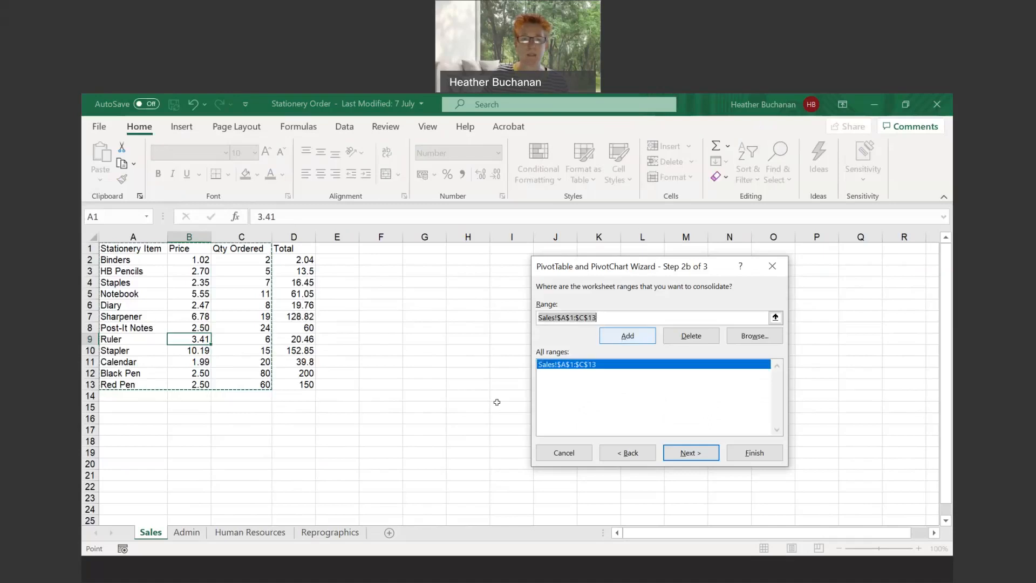
pyautogui.click(187, 533)
pyautogui.moveTo(129, 249); pyautogui.dragTo(263, 351)
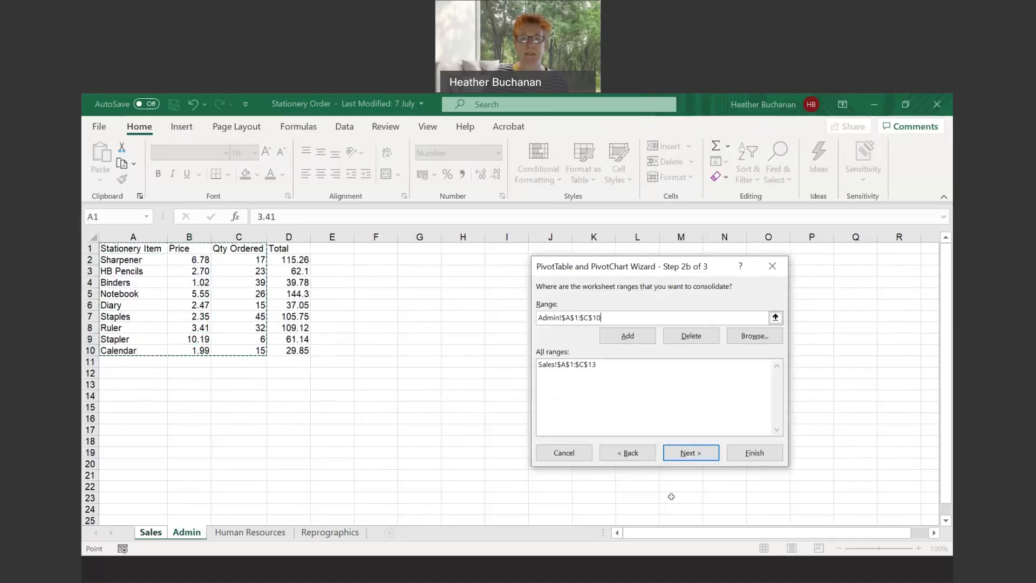
pyautogui.click(633, 338)
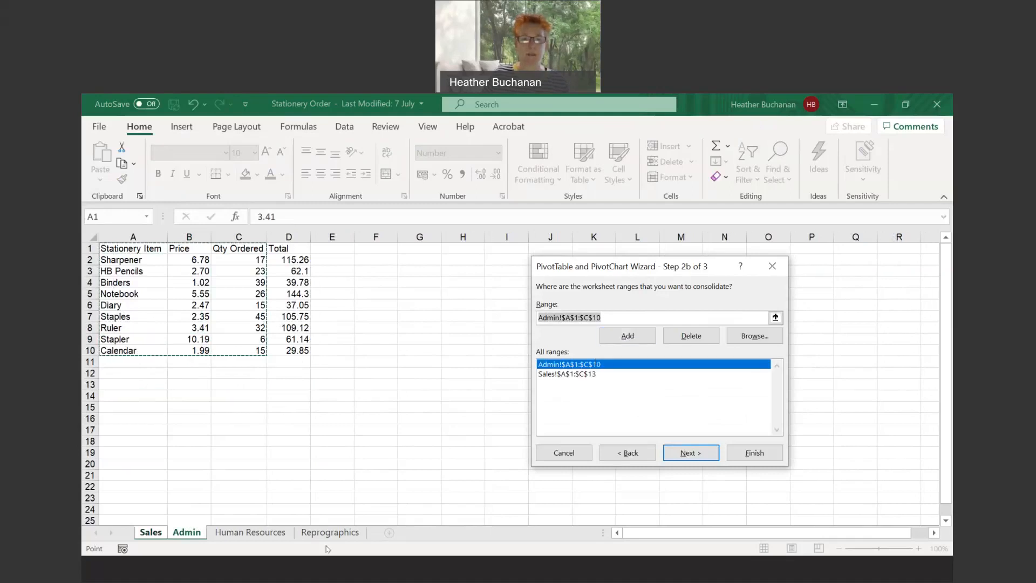
# - Add Human Resources A1:C16 and Reprographics A1:C12 to the consolidation ranges, and create the PivotTable on a new worksheet
pyautogui.click(250, 533)
pyautogui.moveTo(142, 248); pyautogui.dragTo(238, 418)
pyautogui.click(626, 335)
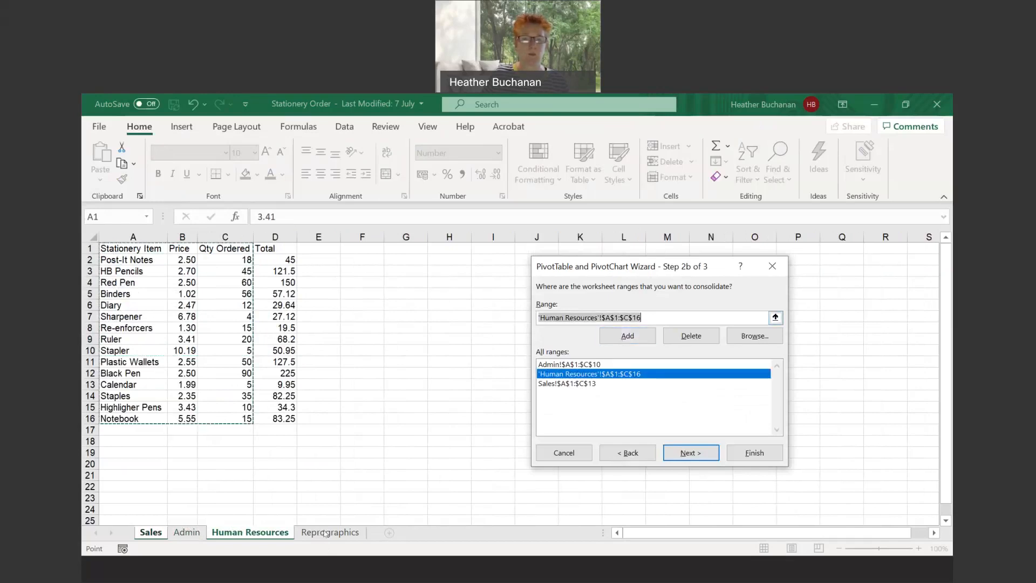
pyautogui.click(326, 533)
pyautogui.moveTo(135, 249); pyautogui.dragTo(278, 378)
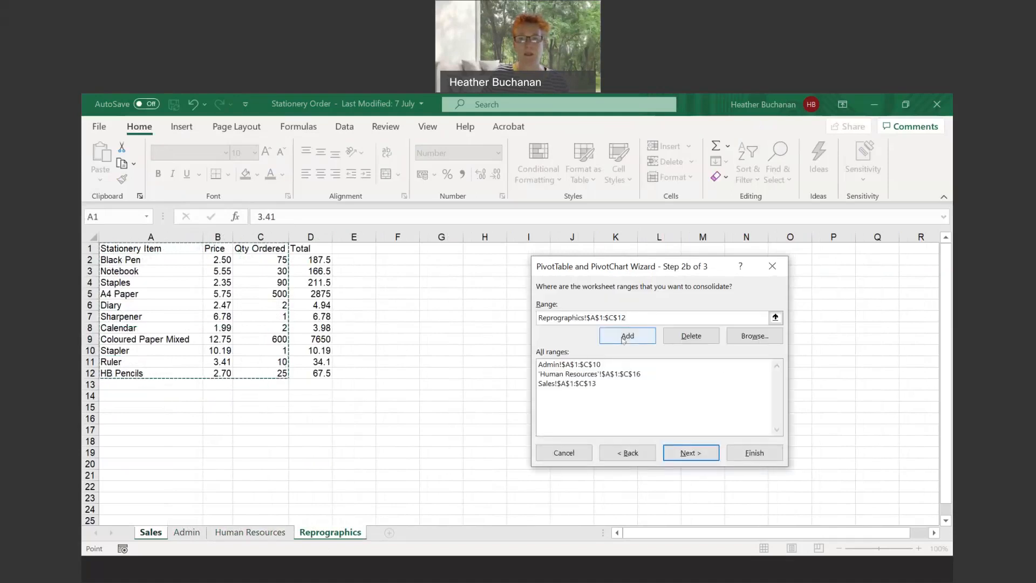
pyautogui.click(625, 338)
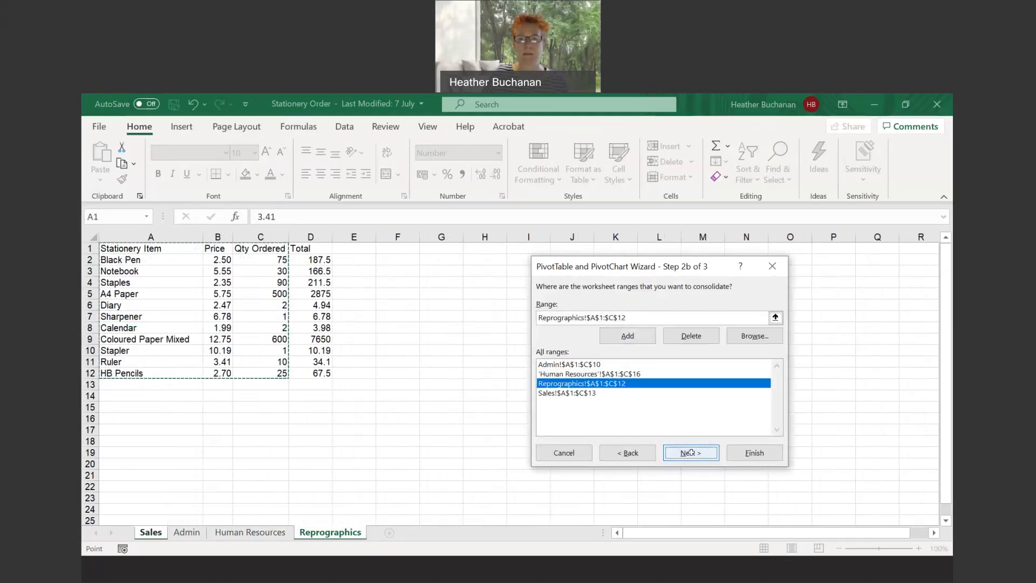
pyautogui.click(691, 453)
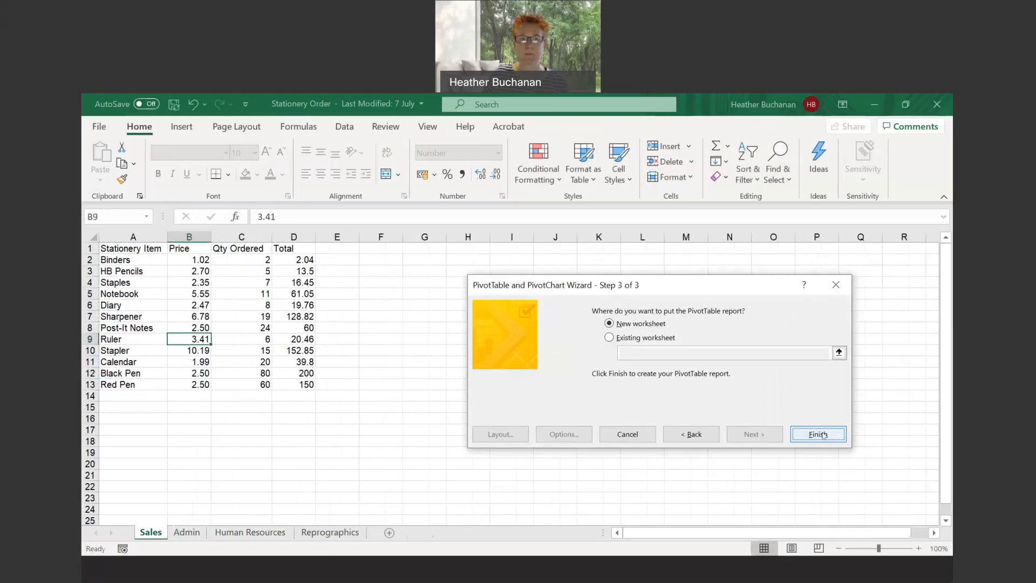
pyautogui.click(818, 434)
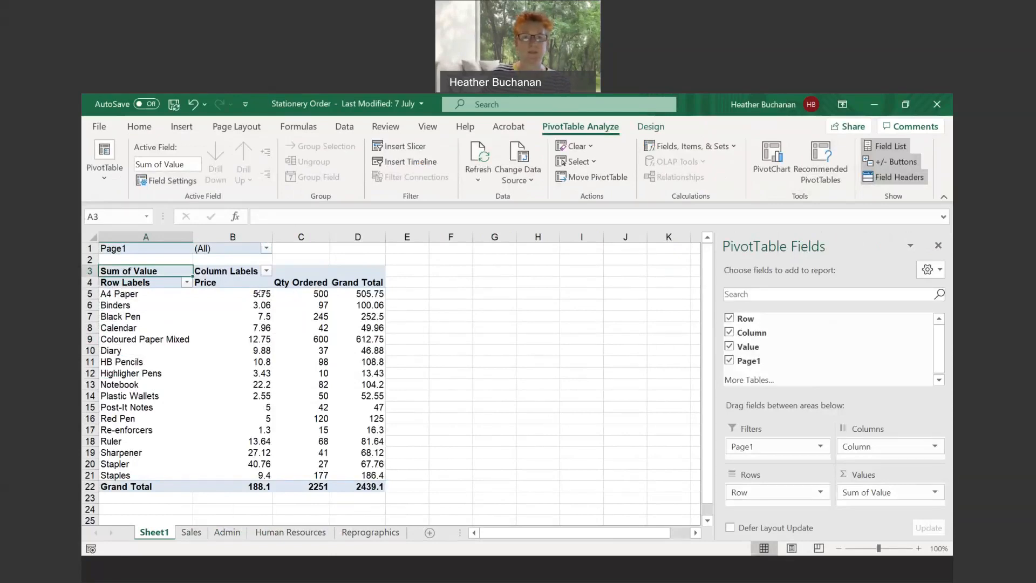
# - Review the new PivotTable's prices and quantities against the item lists on the Sales, Admin, Human Resources and Reprographics sheets
pyautogui.moveTo(311, 291)
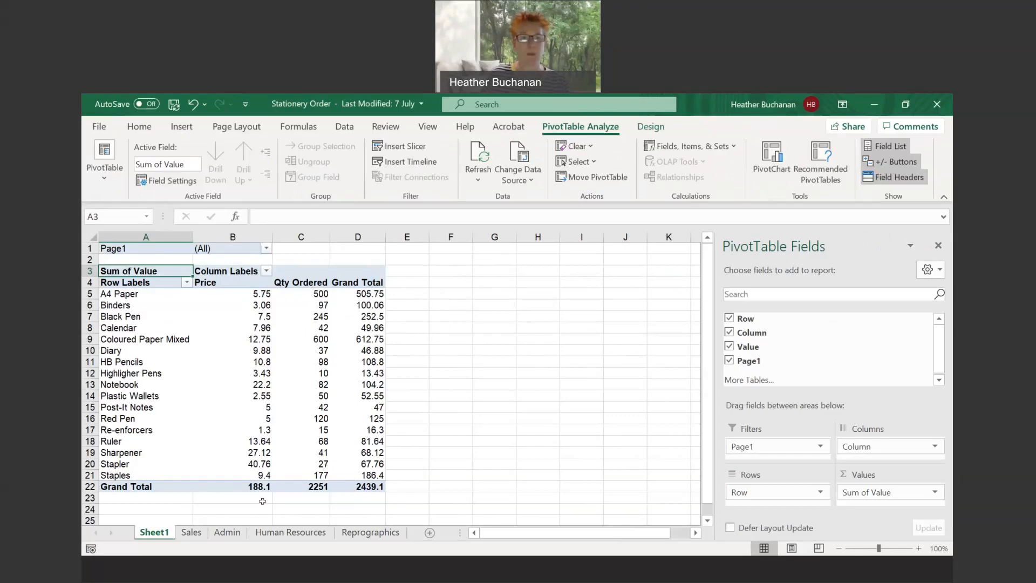
pyautogui.click(191, 532)
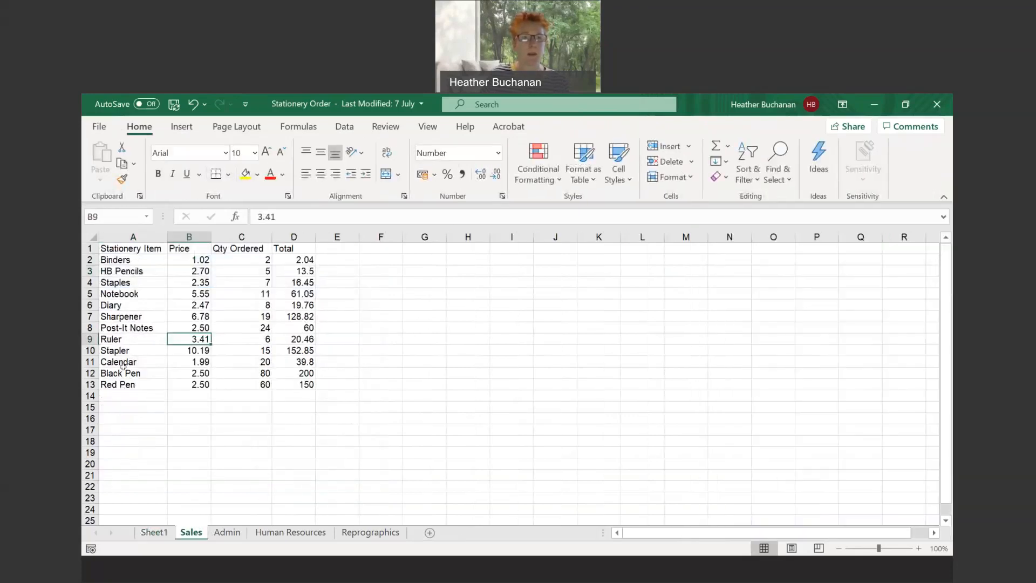
pyautogui.click(239, 534)
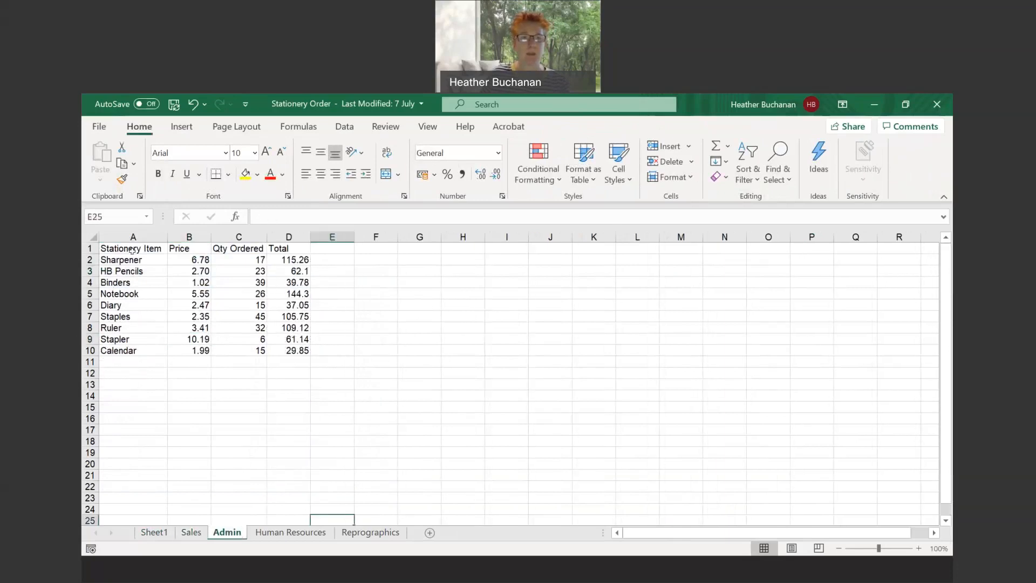
pyautogui.click(285, 532)
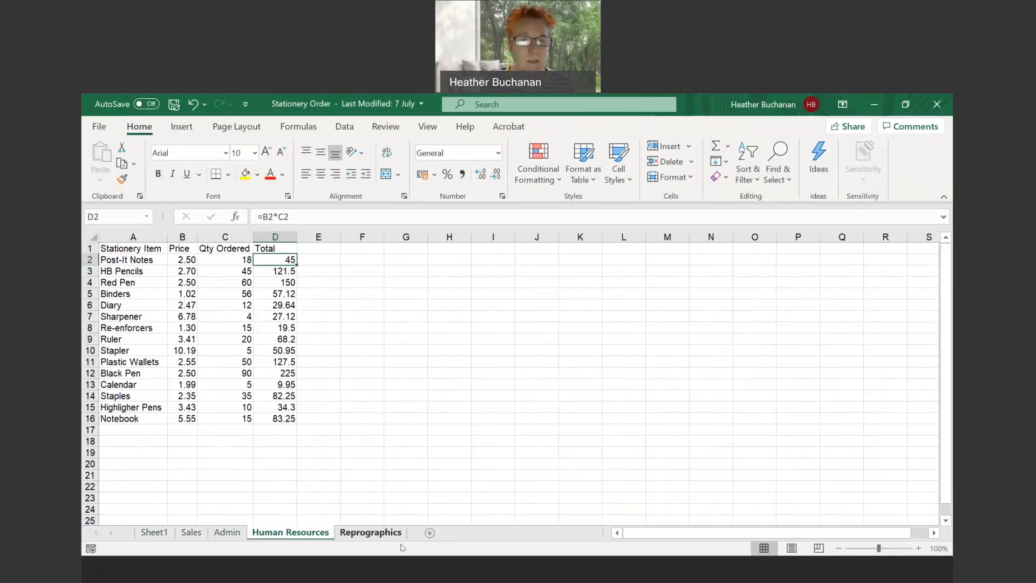
pyautogui.click(391, 535)
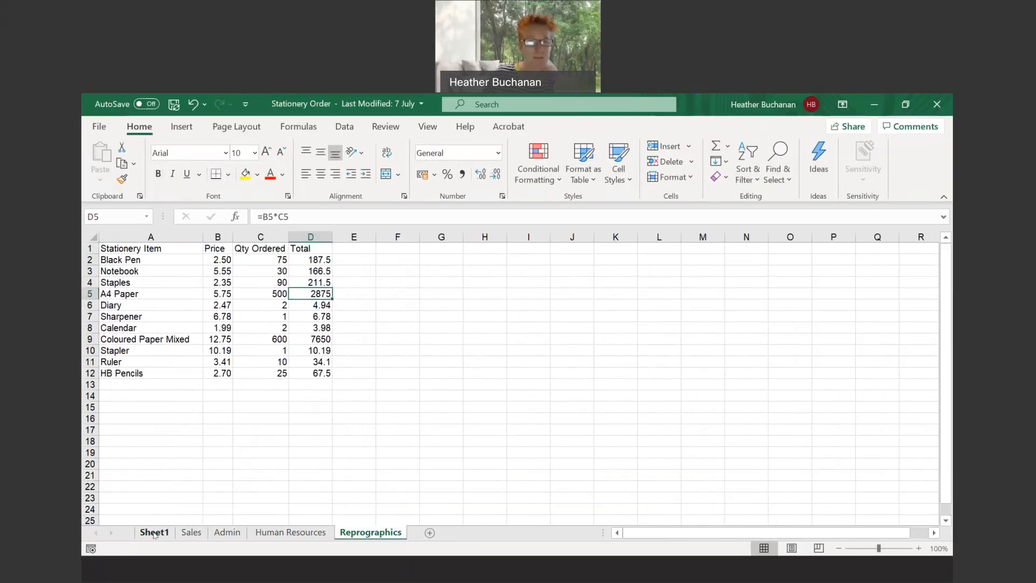
# - Check the PivotTable's HB Pencils quantity against the HB Pencils orders on the Sales, Admin, Human Resources and Reprographics sheets
pyautogui.click(191, 532)
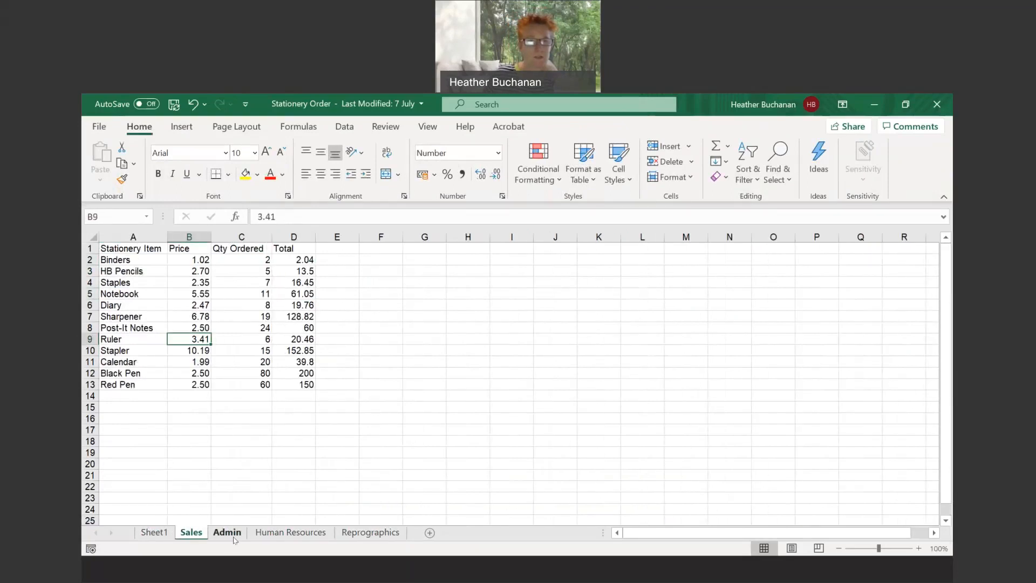
pyautogui.click(242, 537)
pyautogui.click(275, 537)
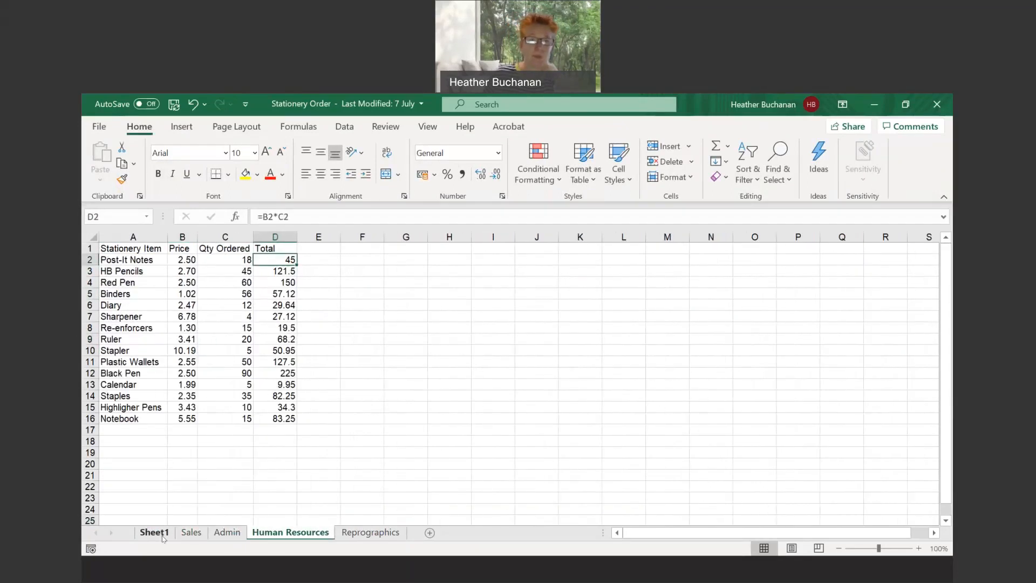
pyautogui.click(154, 533)
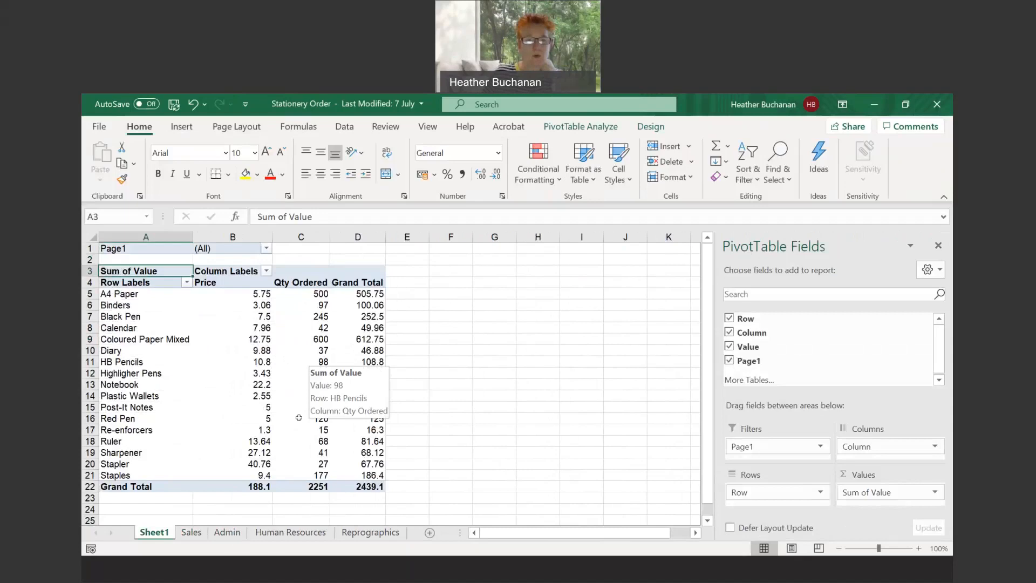
pyautogui.click(191, 532)
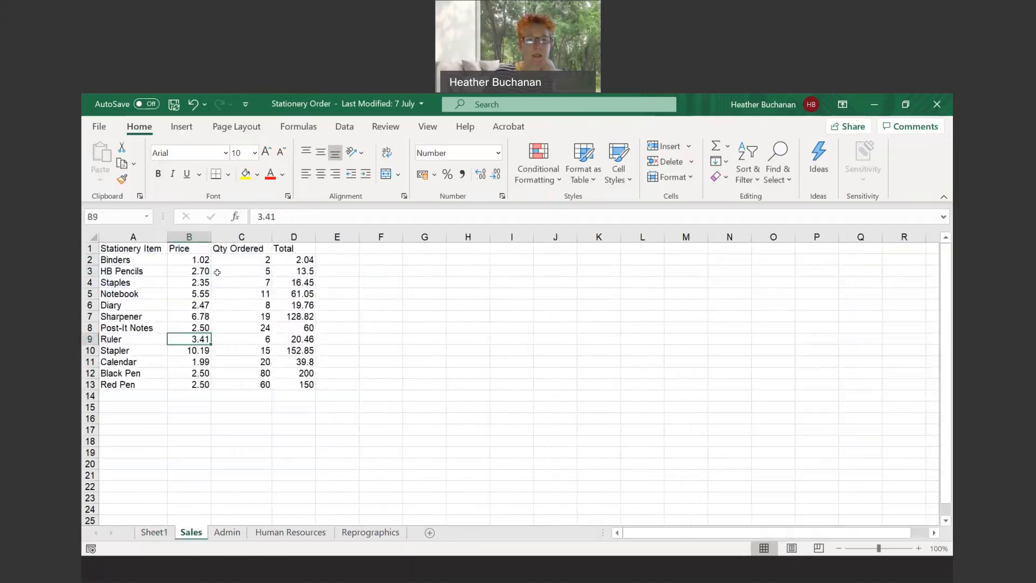
pyautogui.click(227, 532)
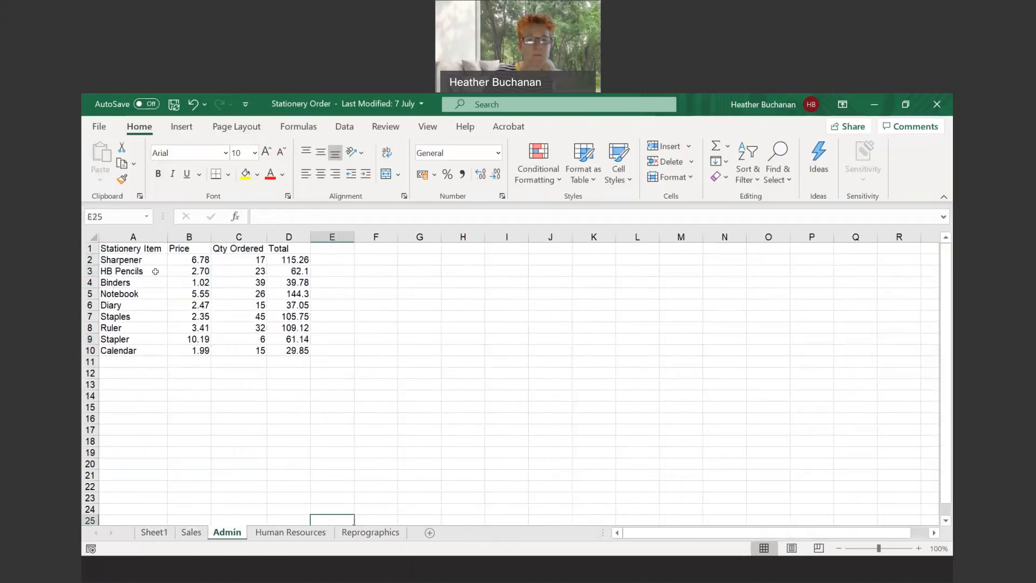
pyautogui.click(290, 532)
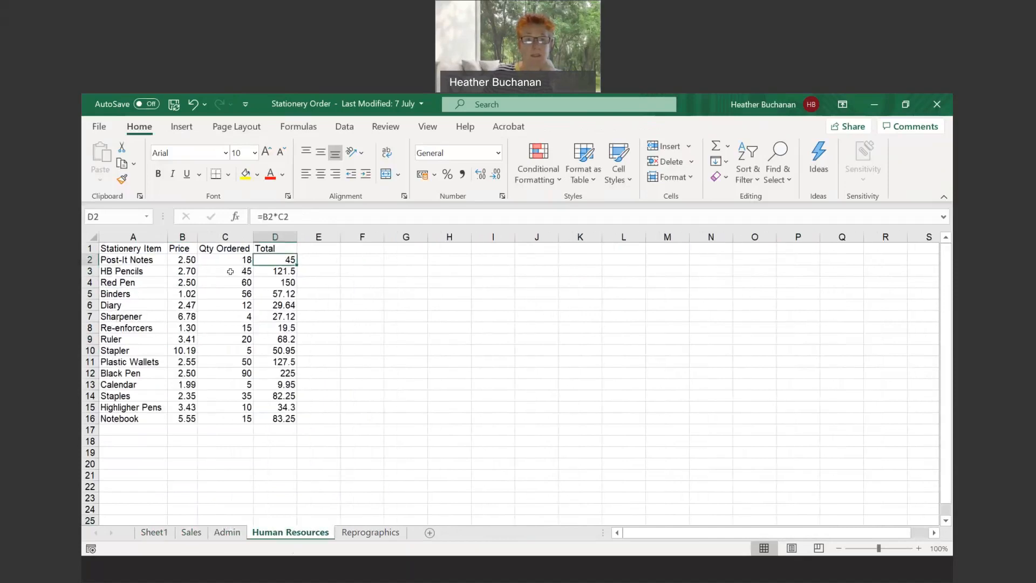
pyautogui.click(371, 533)
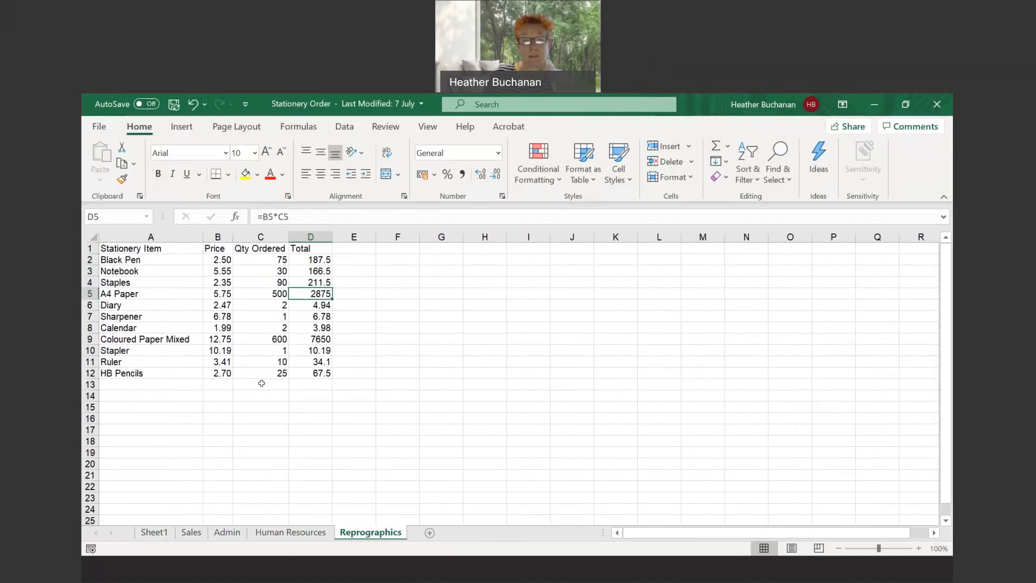
pyautogui.click(156, 533)
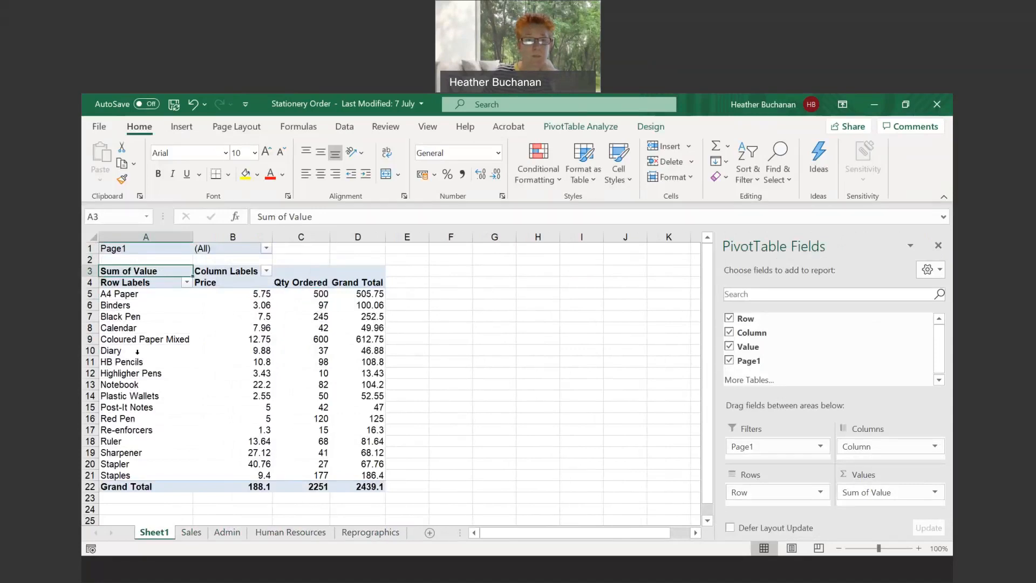
pyautogui.click(292, 363)
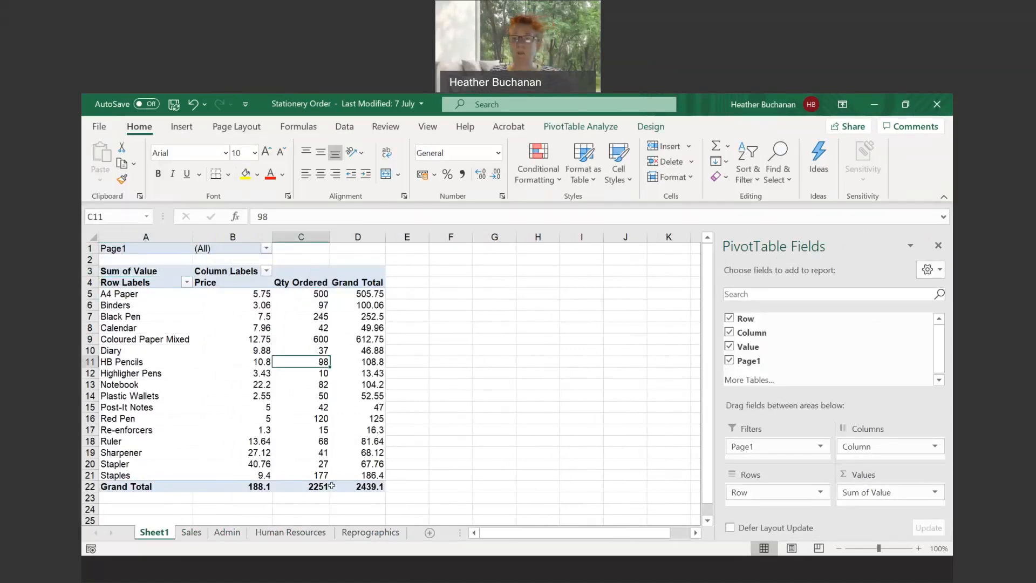
pyautogui.moveTo(332, 486)
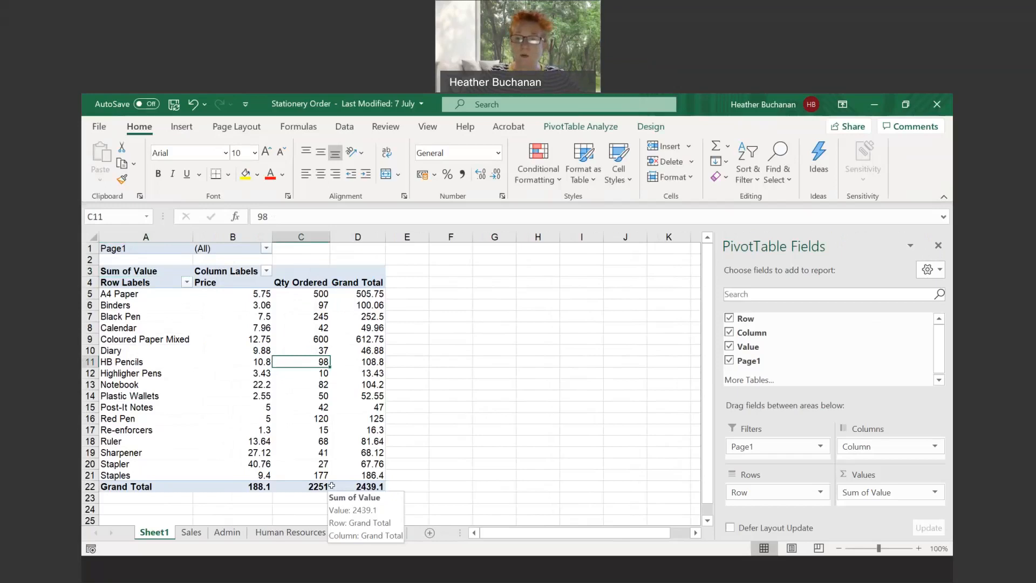